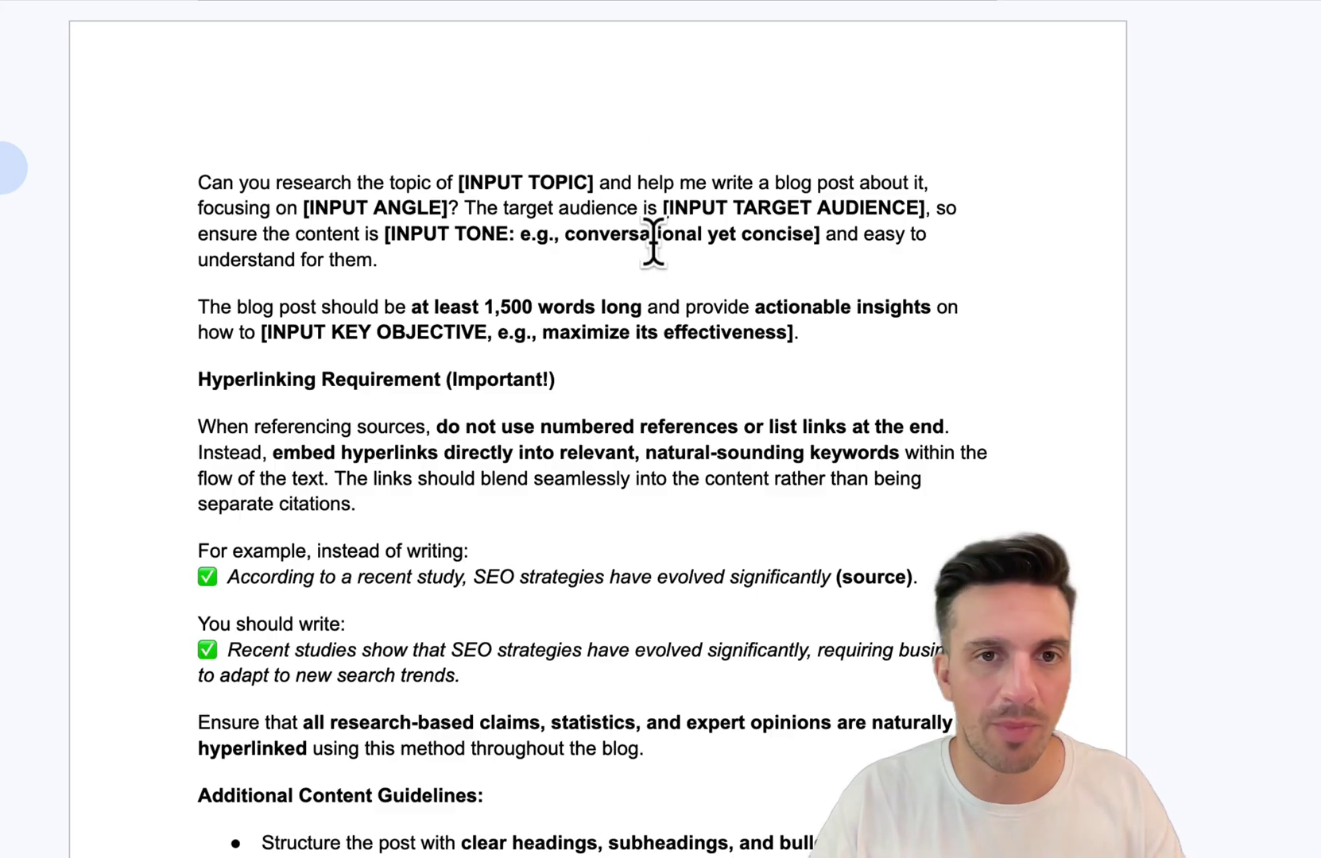
Step: Paste the copied blog-post prompt template into the Ask le Chat box
{"action": "left_click", "coordinate": [652, 306]}
{"action": "key", "text": "ctrl+a"}
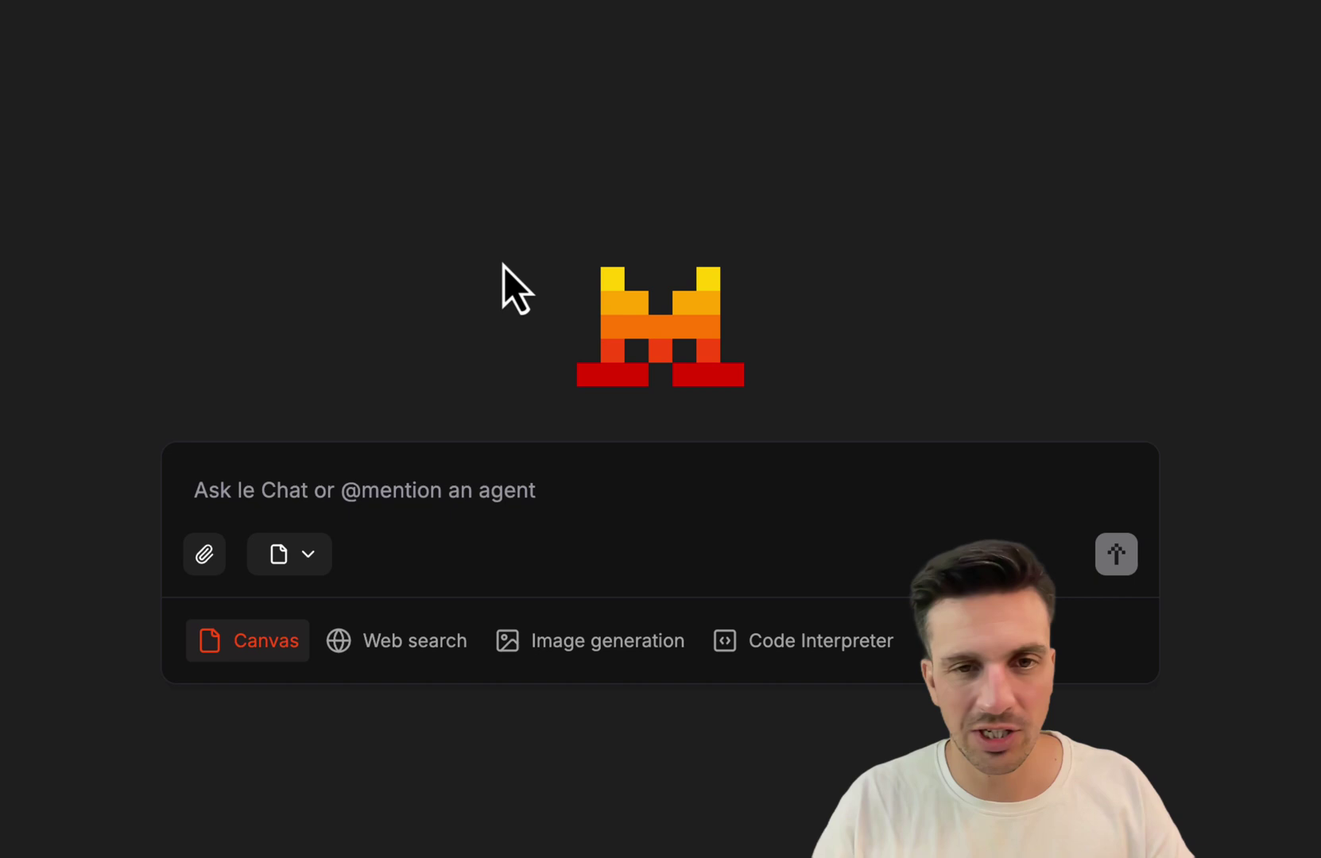
{"action": "key", "text": "ctrl+v"}
{"action": "scroll", "coordinate": [620, 602], "scroll_direction": "up", "scroll_amount": 10}
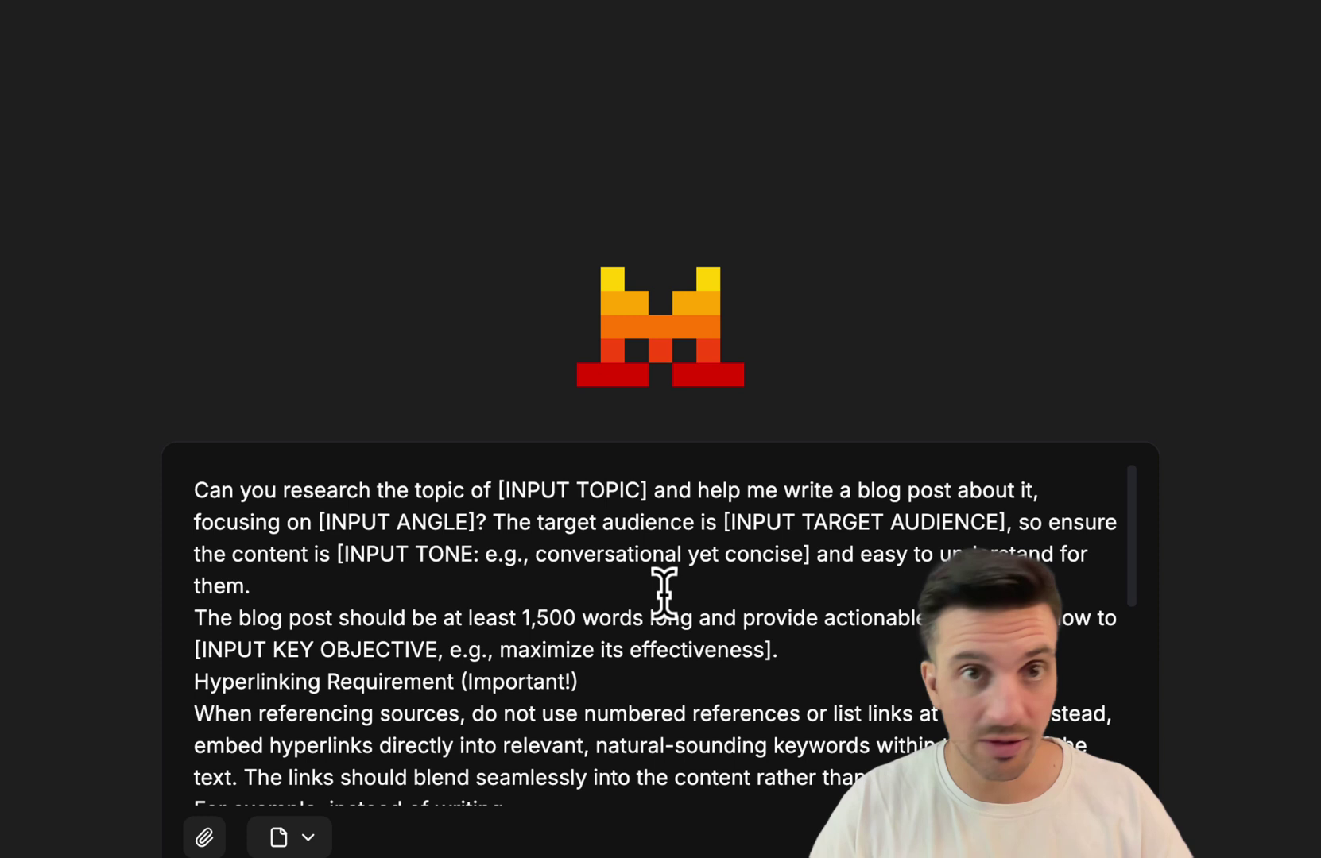
Step: Fill the topic and audience placeholders with Generative Engine Optimisation and small business owners, then send
{"action": "mouse_move", "coordinate": [511, 490]}
{"action": "left_mouse_down"}
{"action": "mouse_move", "coordinate": [644, 486]}
{"action": "mouse_move", "coordinate": [504, 477]}
{"action": "left_mouse_up"}
{"action": "key", "text": "BackSpace"}
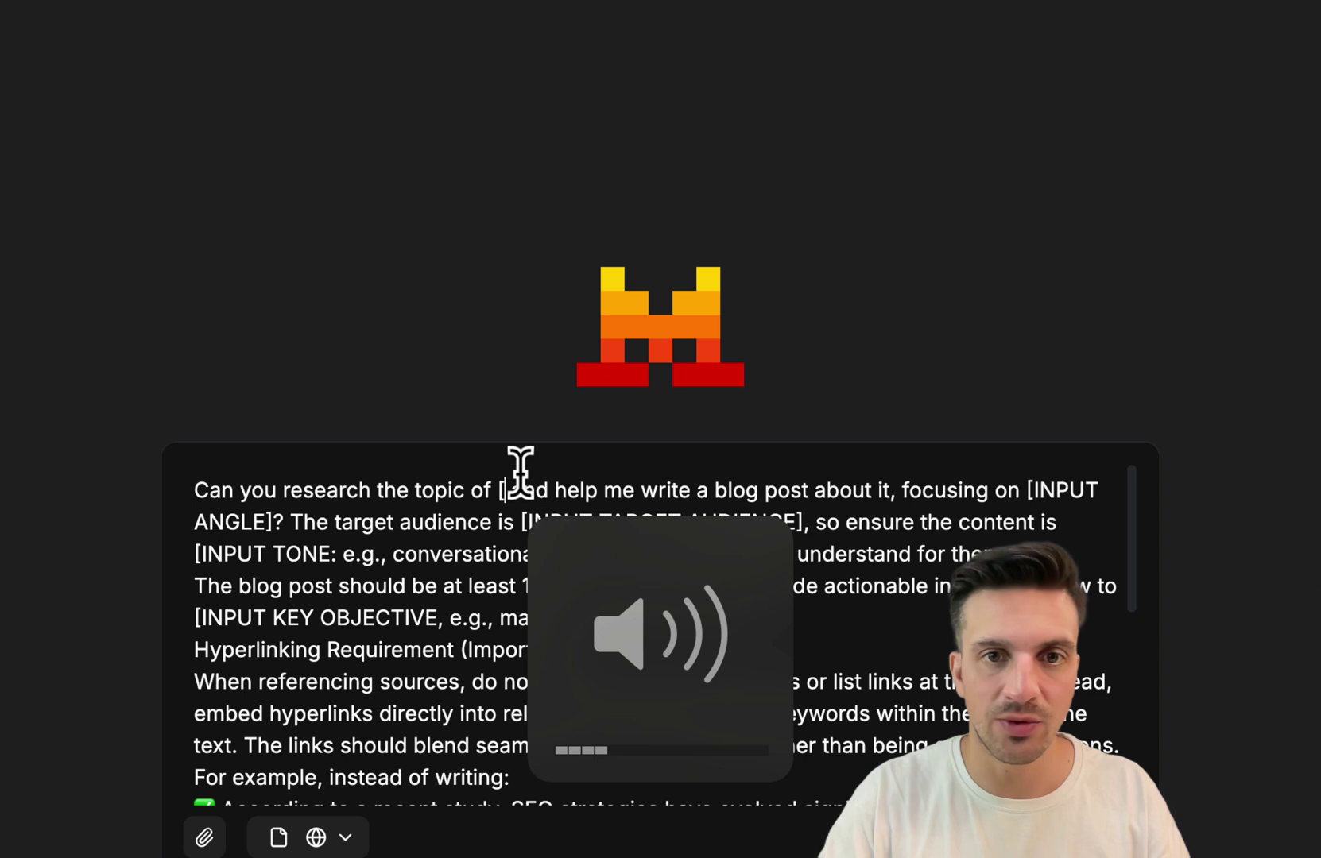
{"action": "key", "text": "BackSpace"}
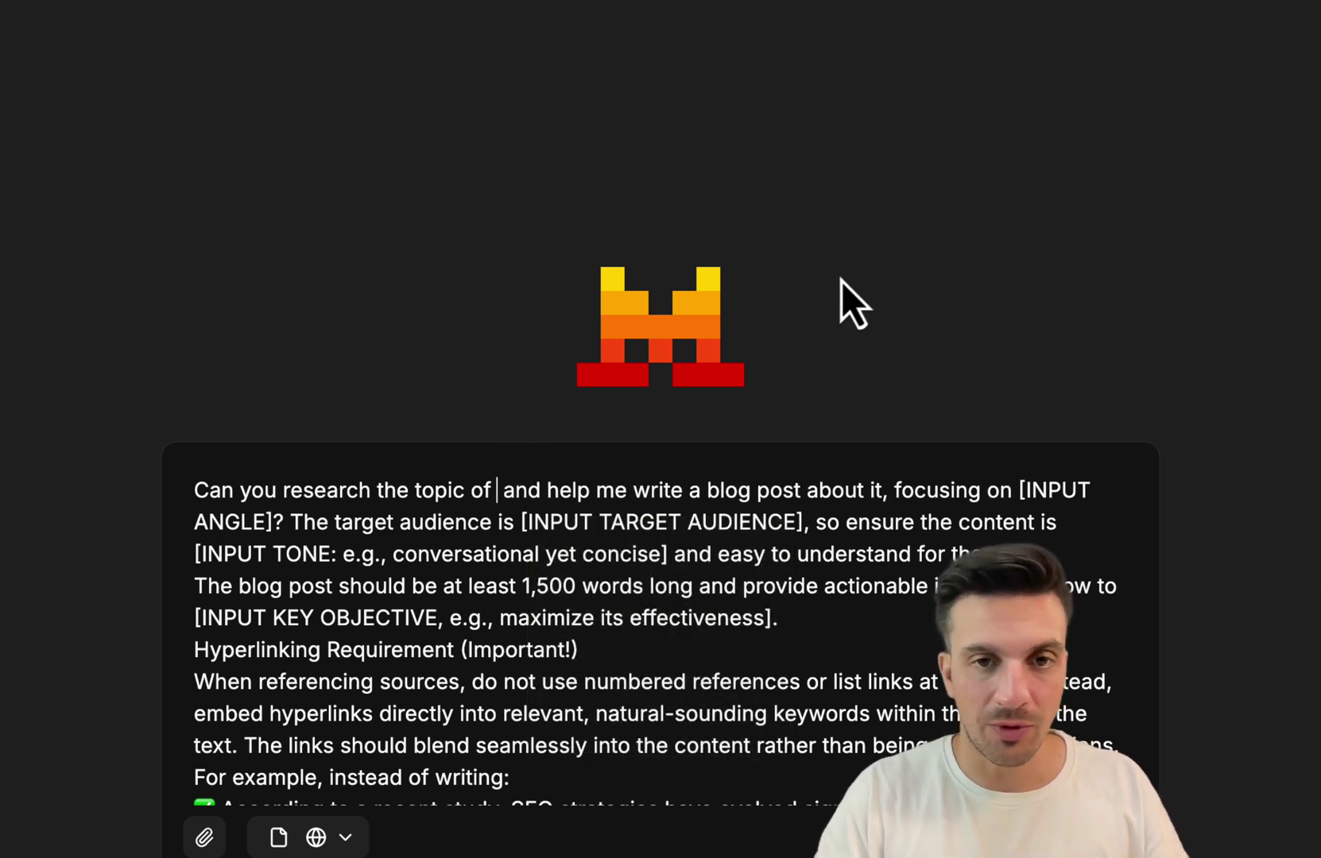
{"action": "type", "text": "Gen"}
{"action": "left_click_drag", "start_coordinate": [316, 554], "coordinate": [723, 553]}
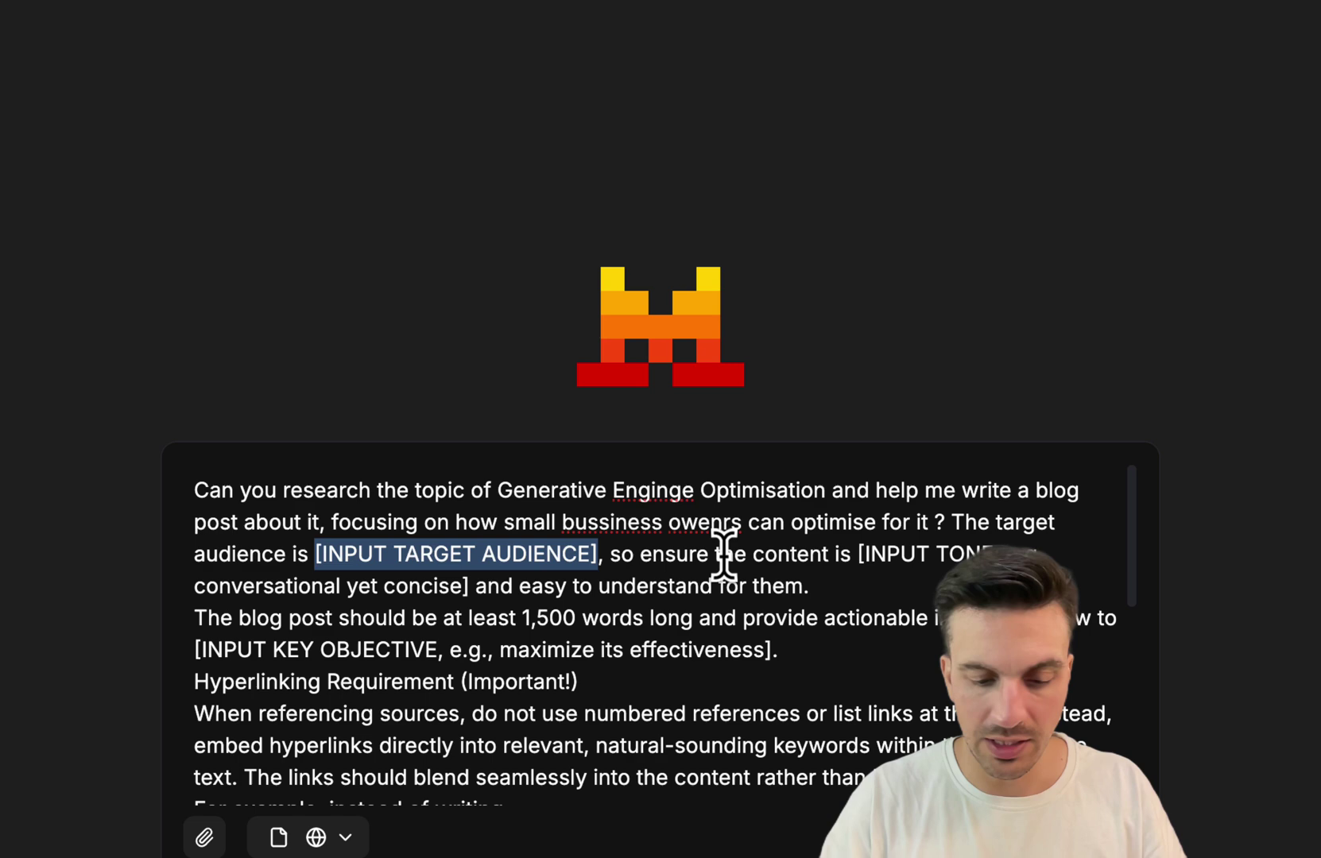
{"action": "type", "text": "small bu"}
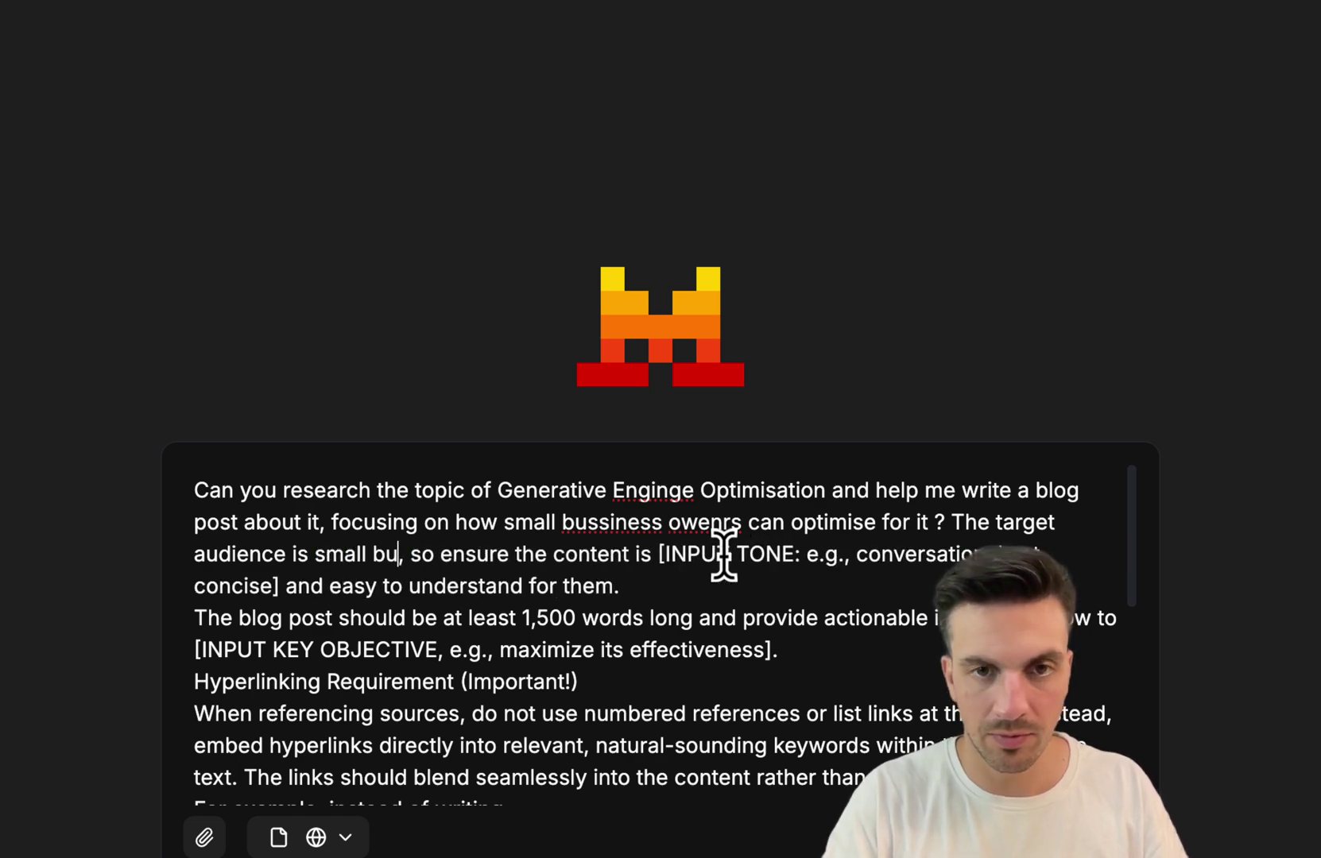
{"action": "type", "text": "siness onwers in"}
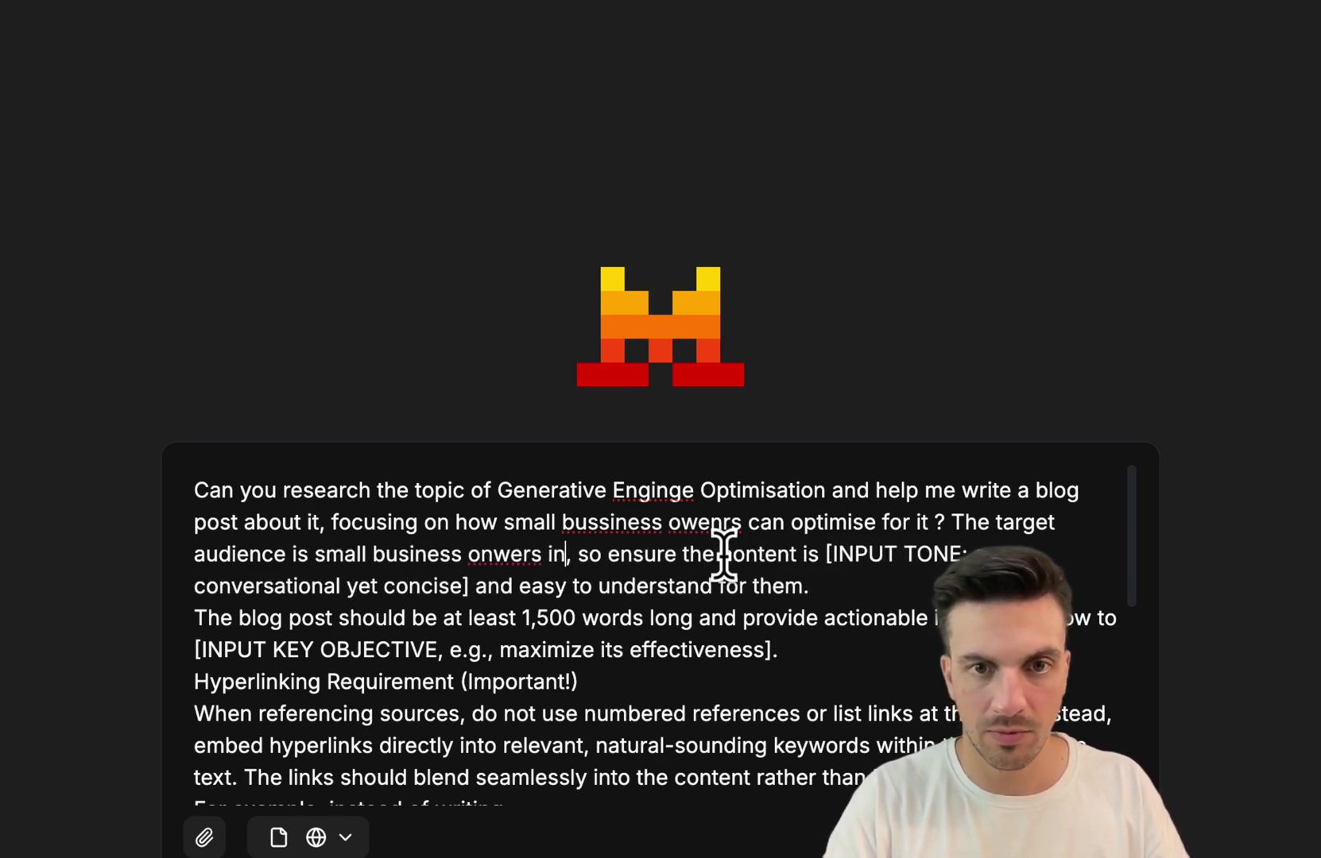
{"action": "type", "text": " the"}
{"action": "key", "text": "Return"}
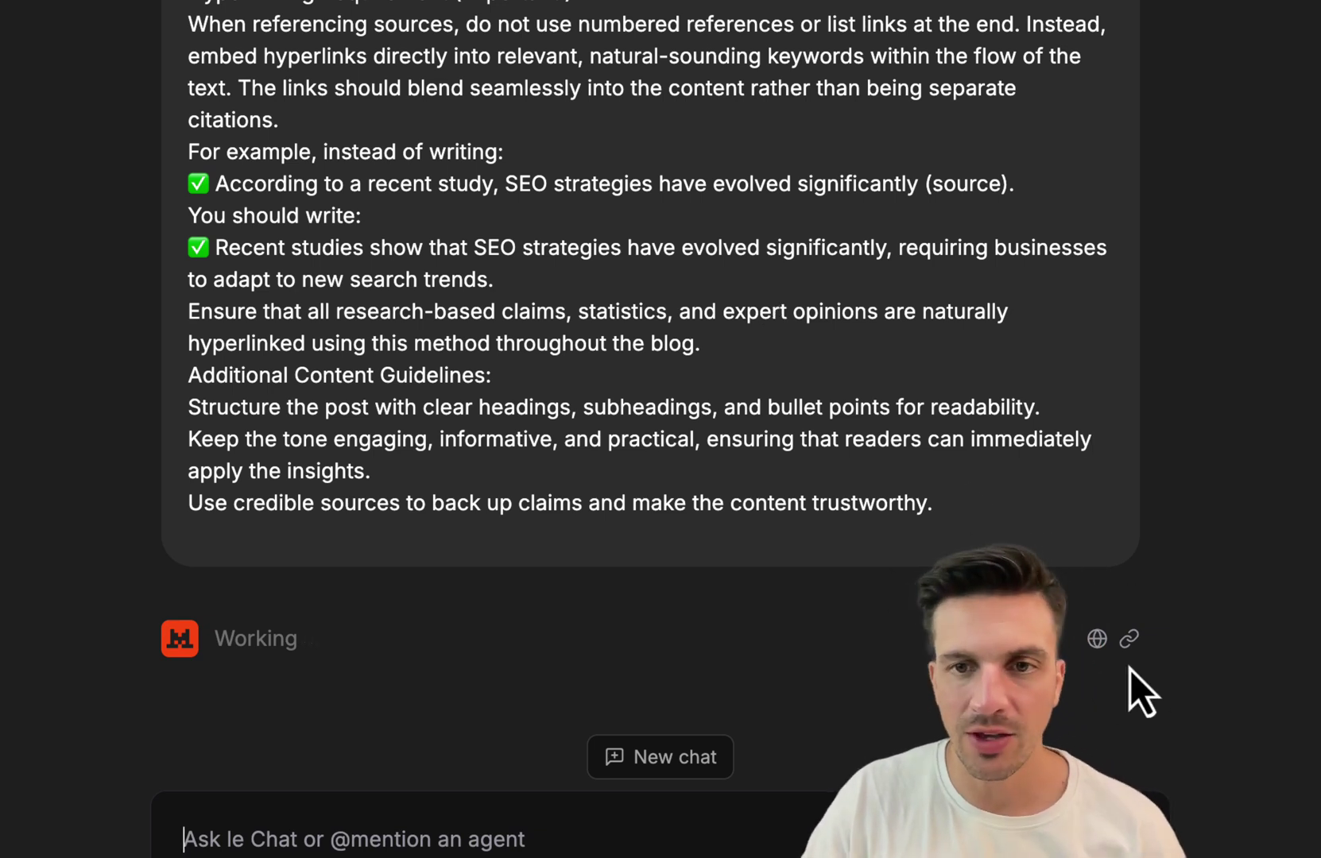
Step: Wait for Le Chat's web-searched GEO reply, scrolling up to review the sent prompt
{"action": "mouse_move", "coordinate": [1105, 651]}
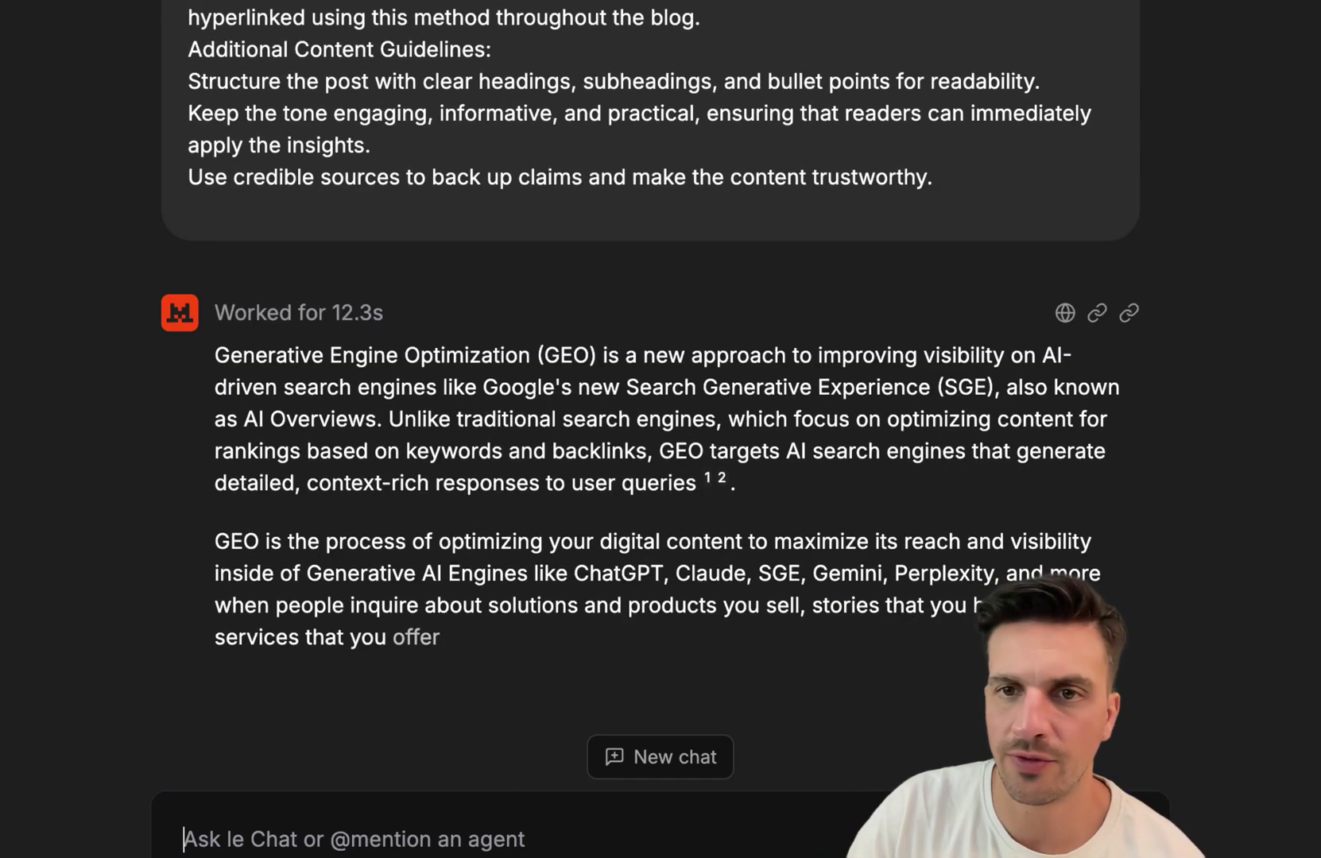
{"action": "scroll", "coordinate": [650, 381], "scroll_direction": "up", "scroll_amount": 3}
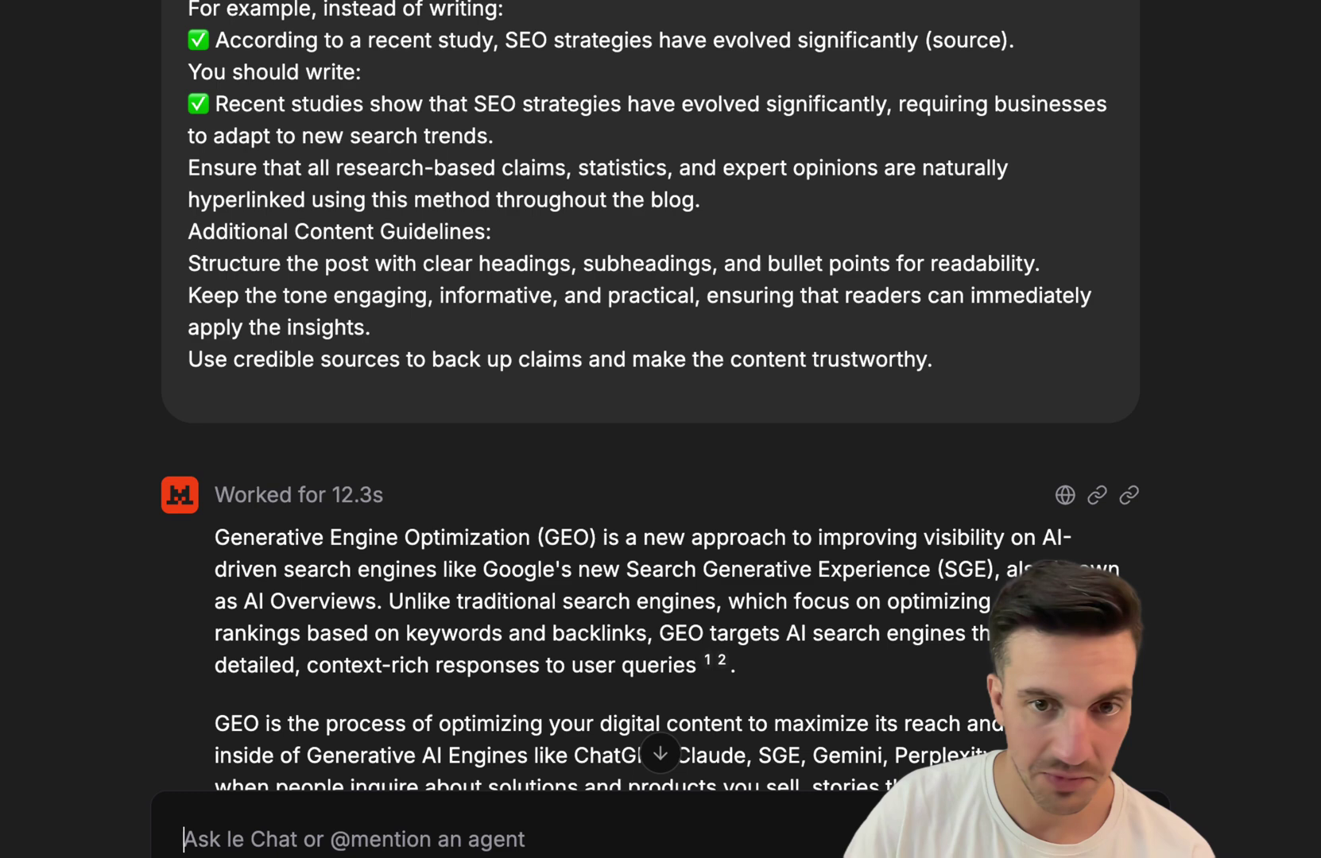
Step: Read the reply's opening, highlighting the list of generative AI engines it names
{"action": "scroll", "coordinate": [660, 398], "scroll_direction": "down", "scroll_amount": 5}
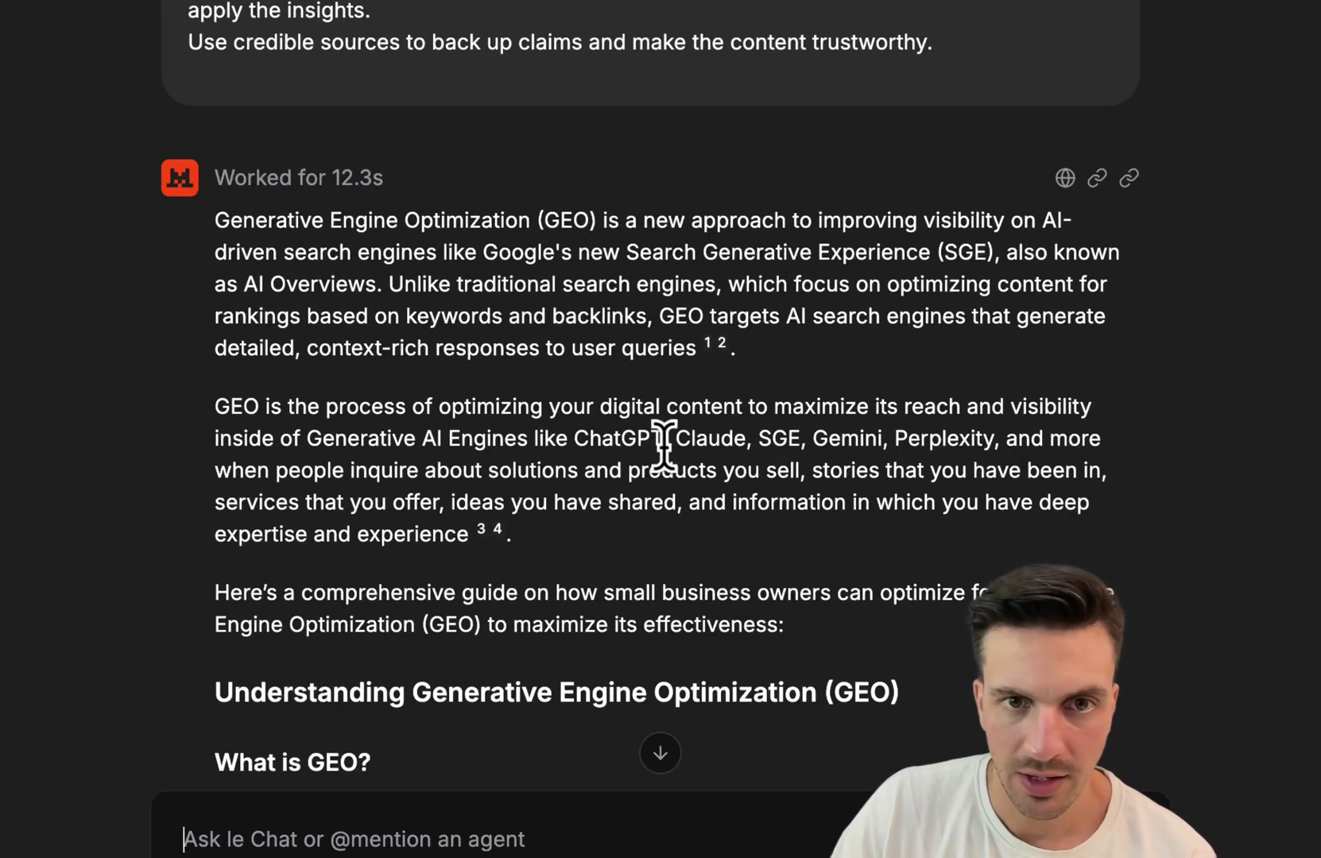
{"action": "left_click_drag", "start_coordinate": [576, 439], "coordinate": [993, 435]}
{"action": "scroll", "coordinate": [947, 423], "scroll_direction": "down", "scroll_amount": 10}
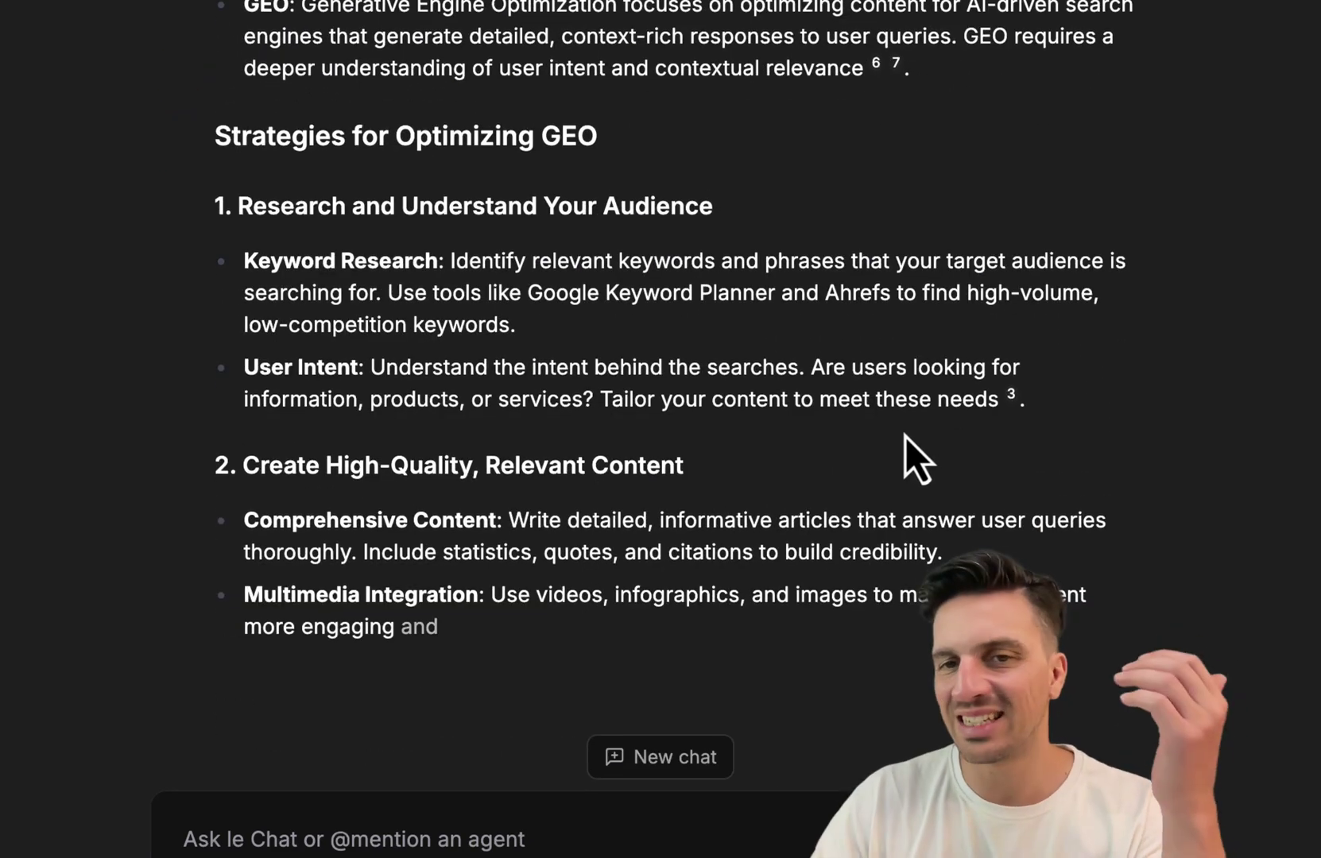
{"action": "scroll", "coordinate": [893, 432], "scroll_direction": "up", "scroll_amount": 2}
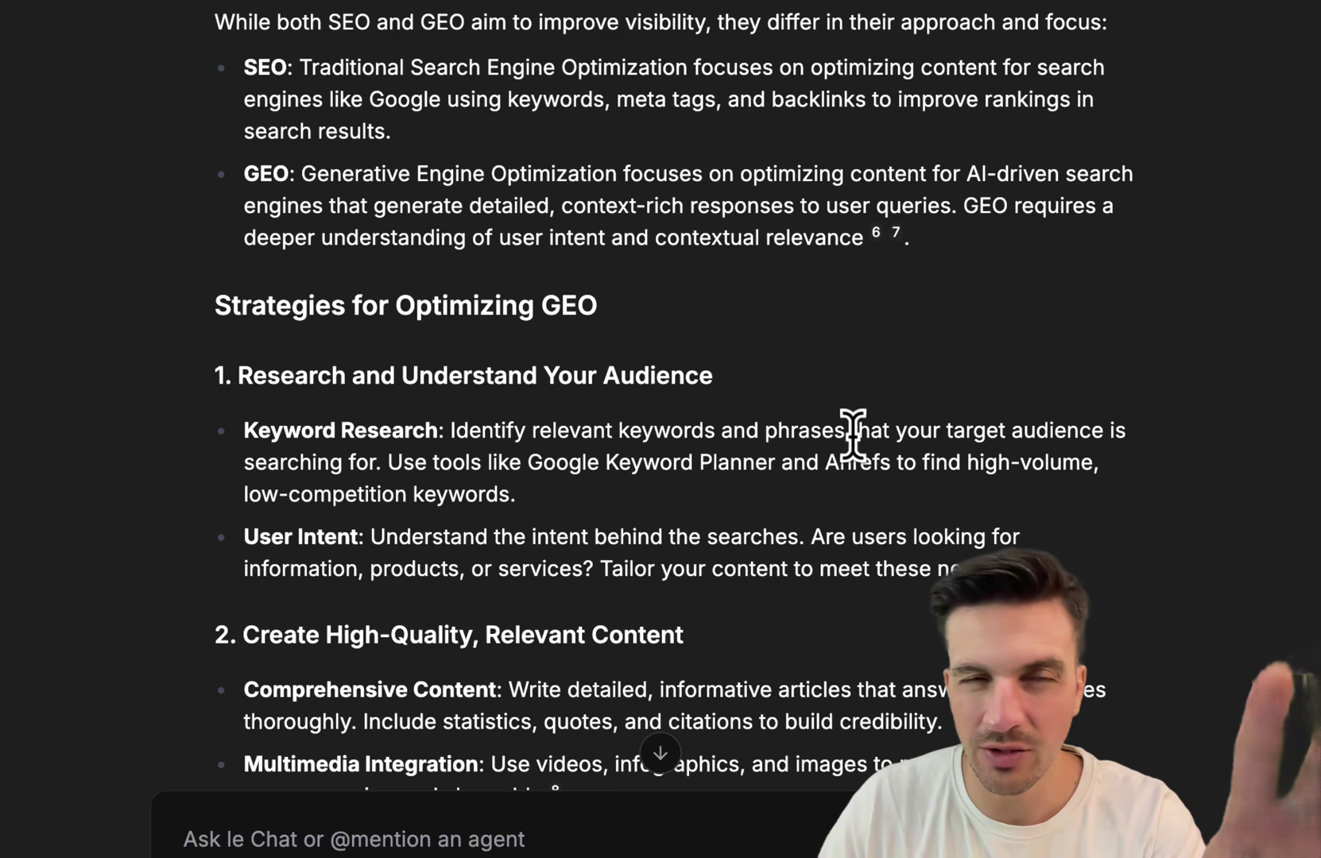
{"action": "scroll", "coordinate": [890, 484], "scroll_direction": "up", "scroll_amount": 3}
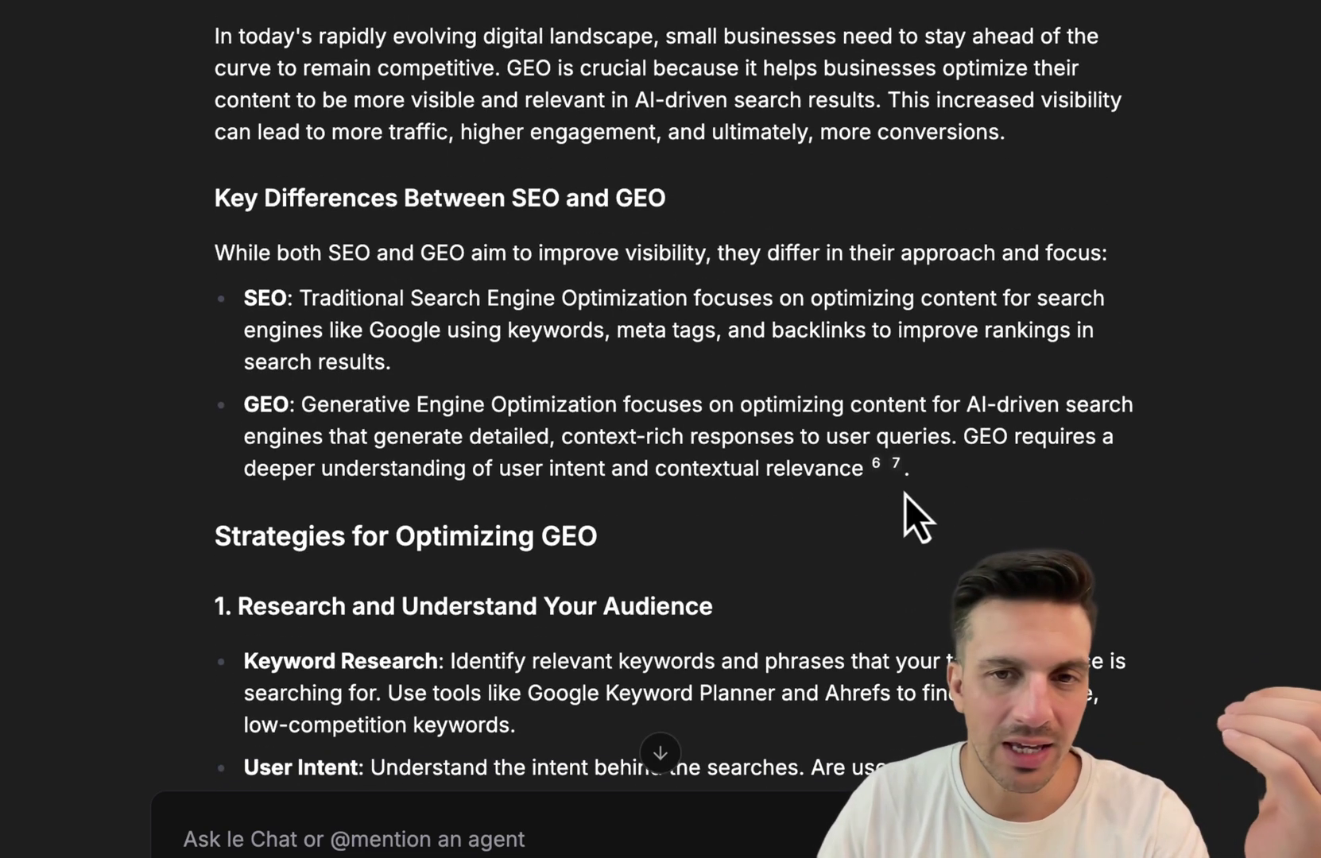
{"action": "mouse_move", "coordinate": [896, 467]}
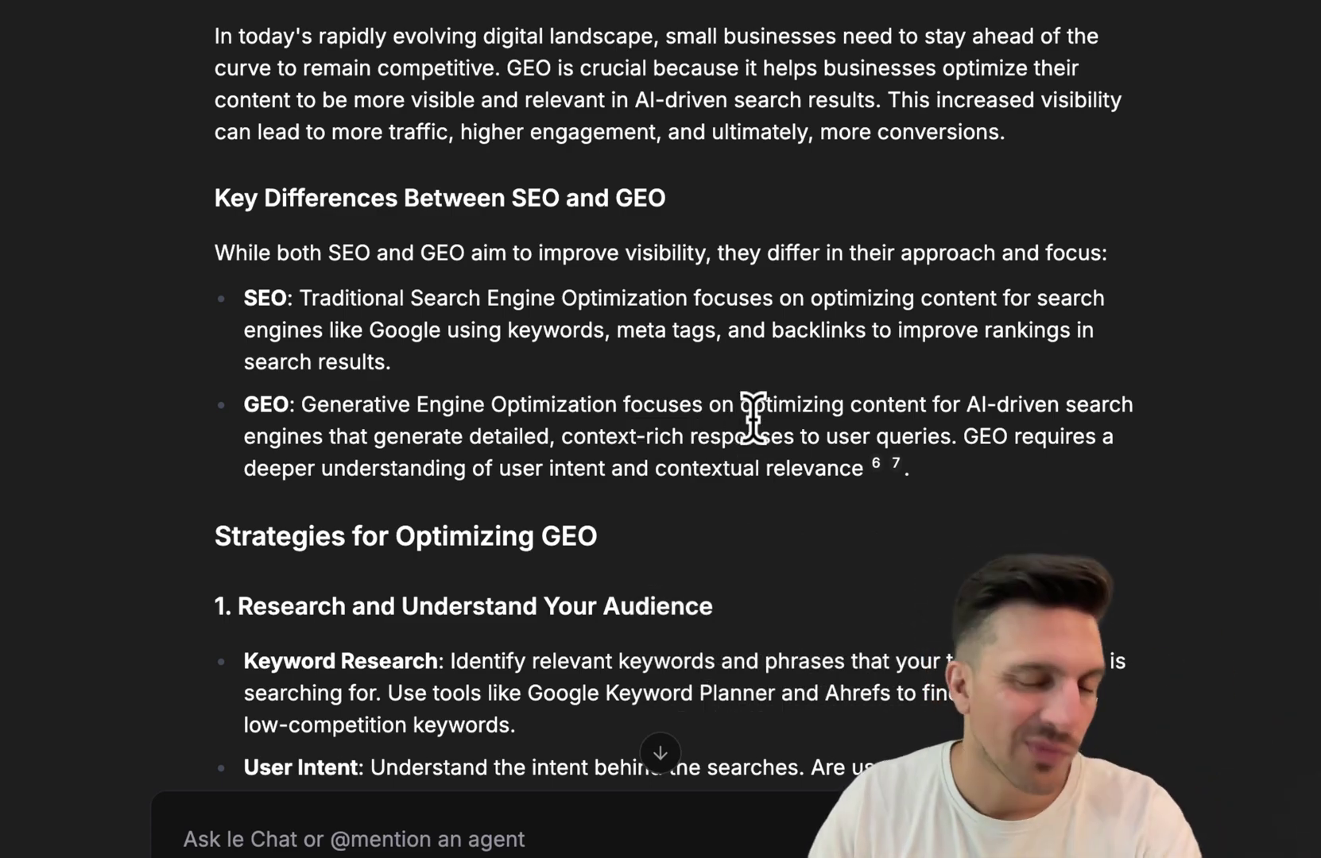
Step: Scroll through the finished GEO post down to its Conclusion and Sources
{"action": "scroll", "coordinate": [747, 421], "scroll_direction": "down", "scroll_amount": 8}
{"action": "scroll", "coordinate": [755, 422], "scroll_direction": "down", "scroll_amount": 6}
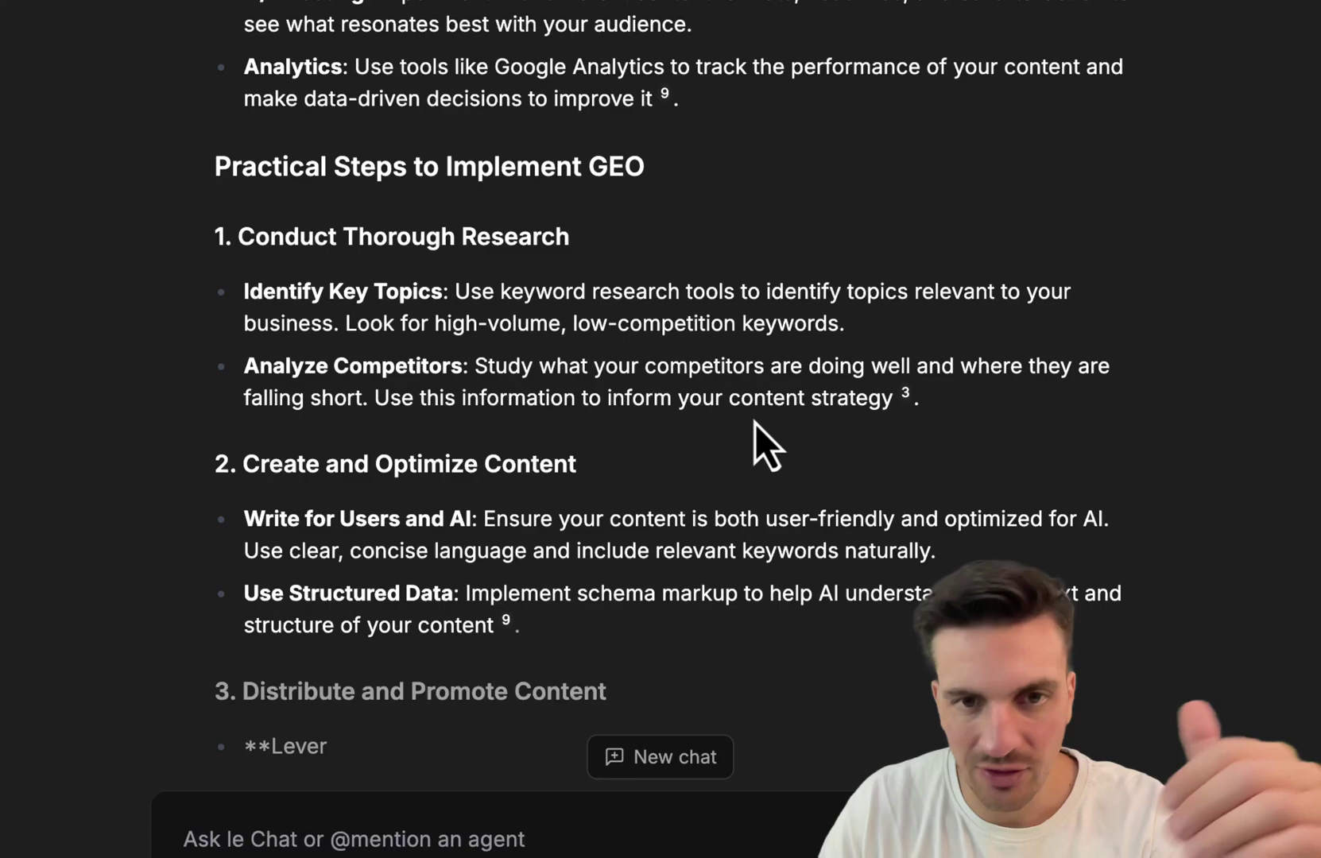
{"action": "scroll", "coordinate": [751, 409], "scroll_direction": "down", "scroll_amount": 2}
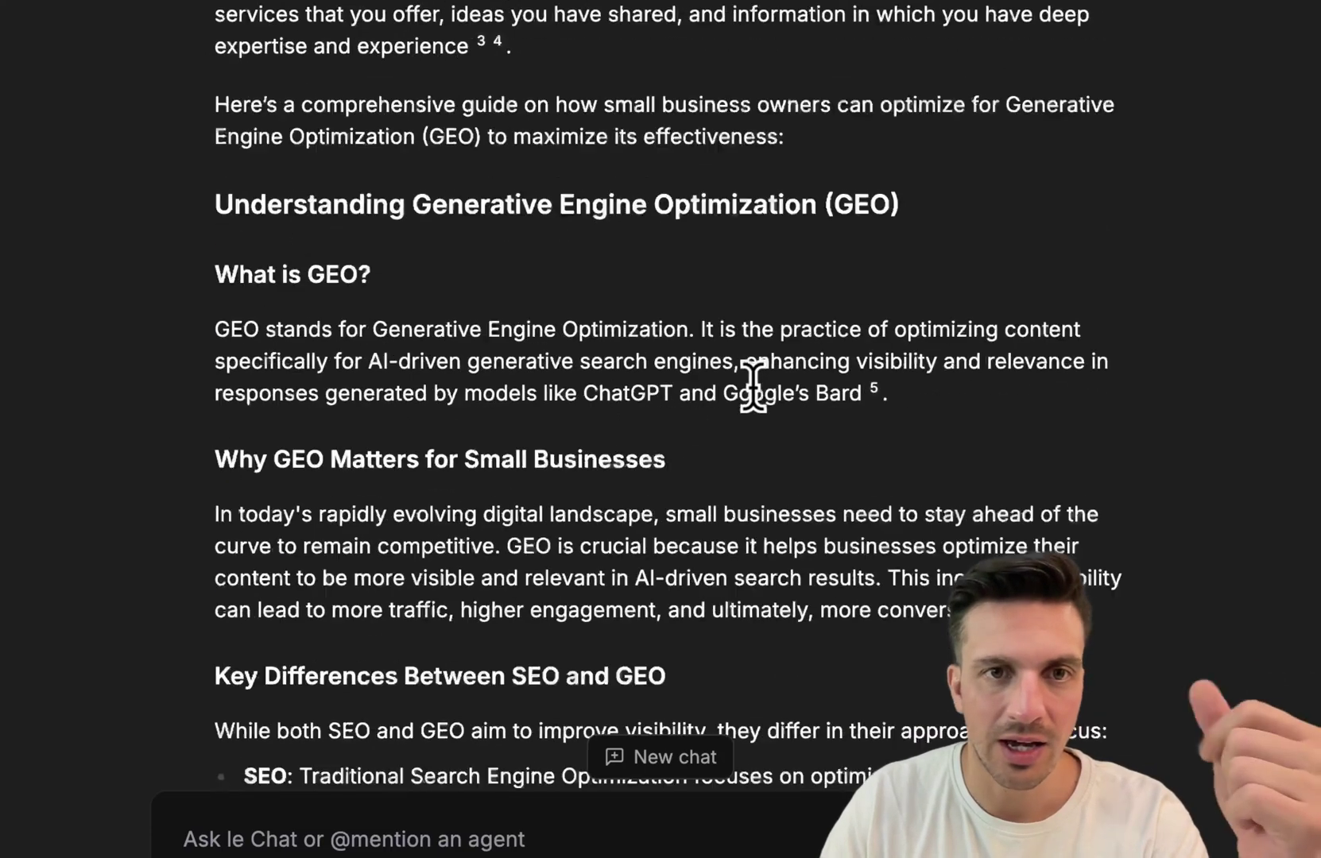
{"action": "scroll", "coordinate": [759, 393], "scroll_direction": "down", "scroll_amount": 8}
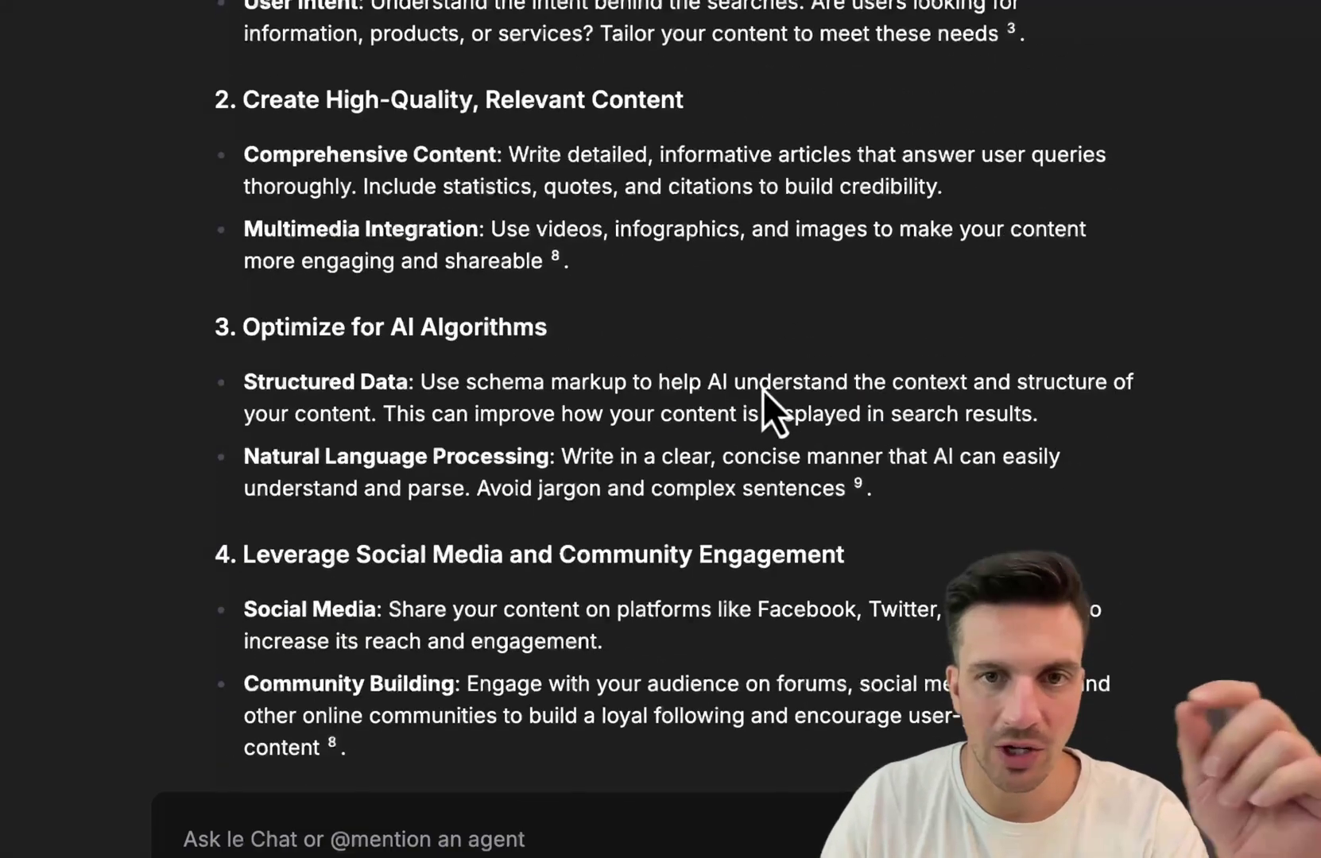
{"action": "scroll", "coordinate": [761, 381], "scroll_direction": "down", "scroll_amount": 6}
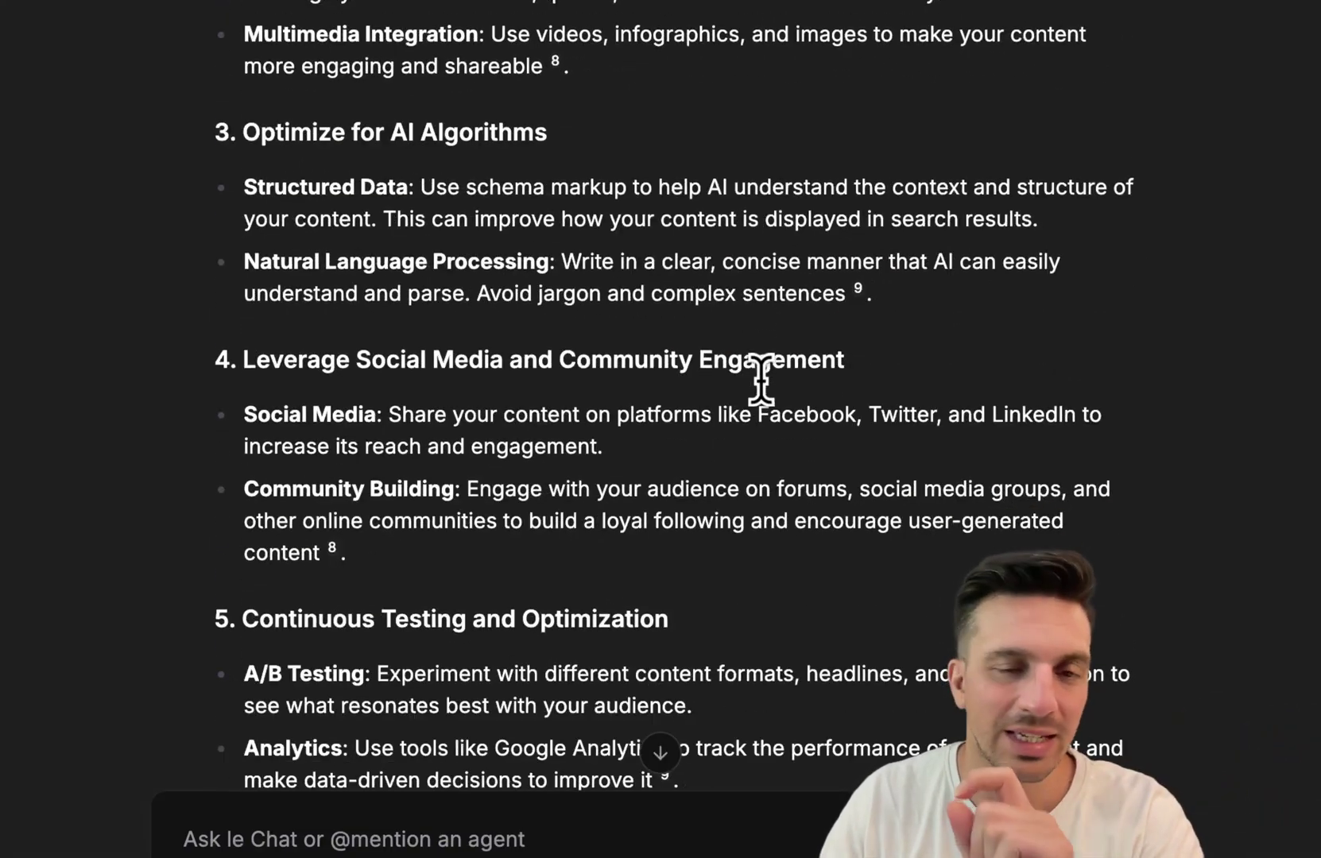
{"action": "scroll", "coordinate": [761, 382], "scroll_direction": "down", "scroll_amount": 13}
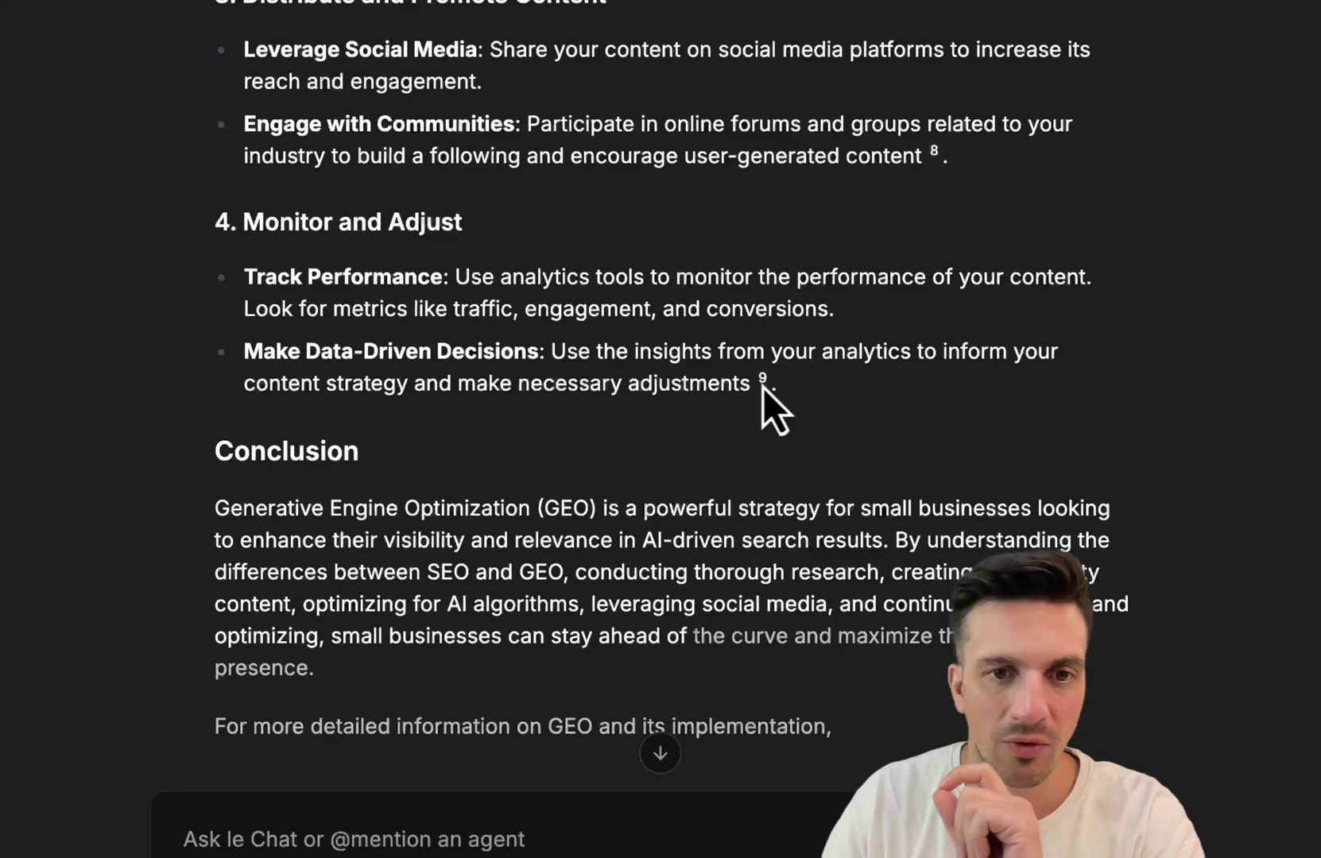
{"action": "scroll", "coordinate": [763, 388], "scroll_direction": "down", "scroll_amount": 2}
{"action": "scroll", "coordinate": [602, 307], "scroll_direction": "down", "scroll_amount": 3}
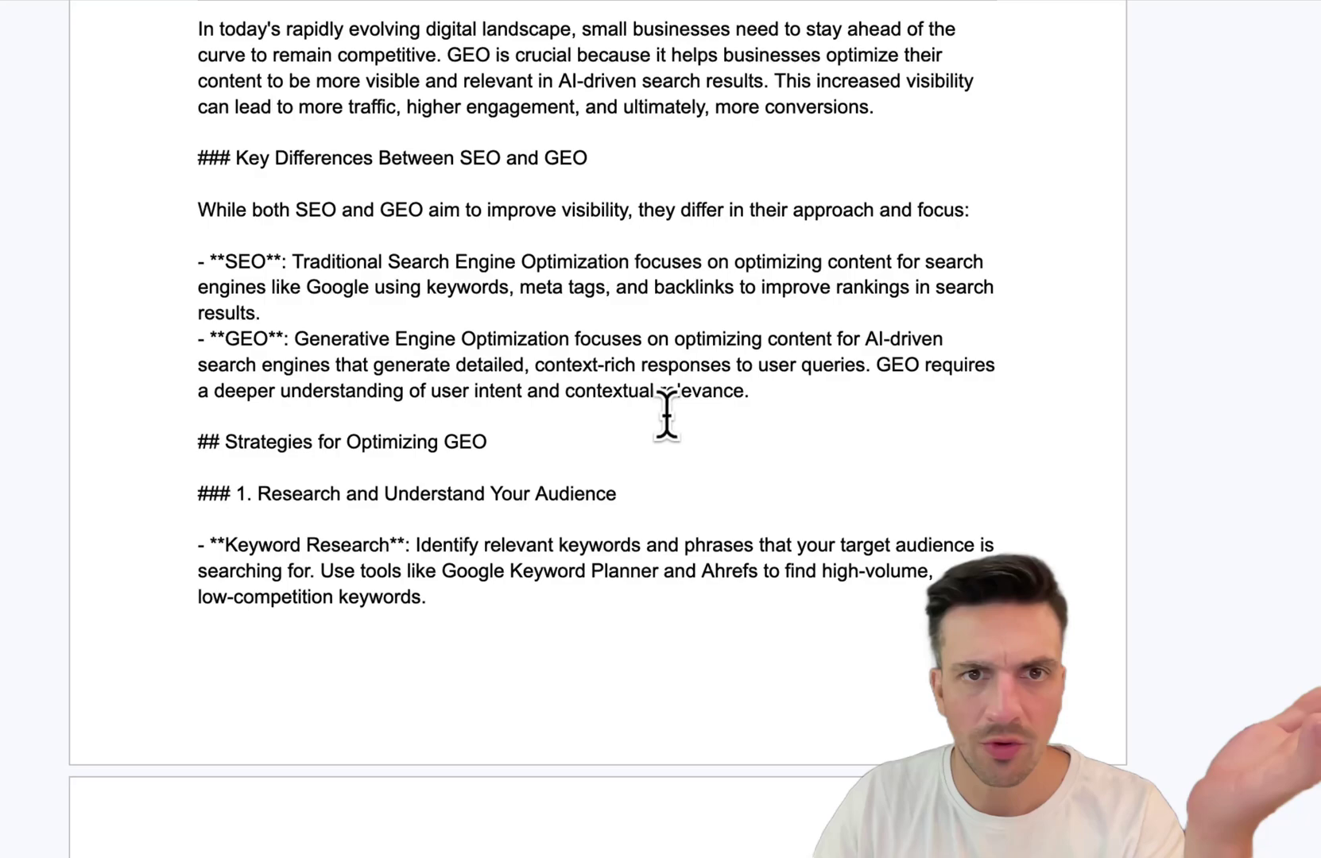
{"action": "scroll", "coordinate": [680, 409], "scroll_direction": "up", "scroll_amount": 10}
{"action": "scroll", "coordinate": [699, 394], "scroll_direction": "down", "scroll_amount": 15}
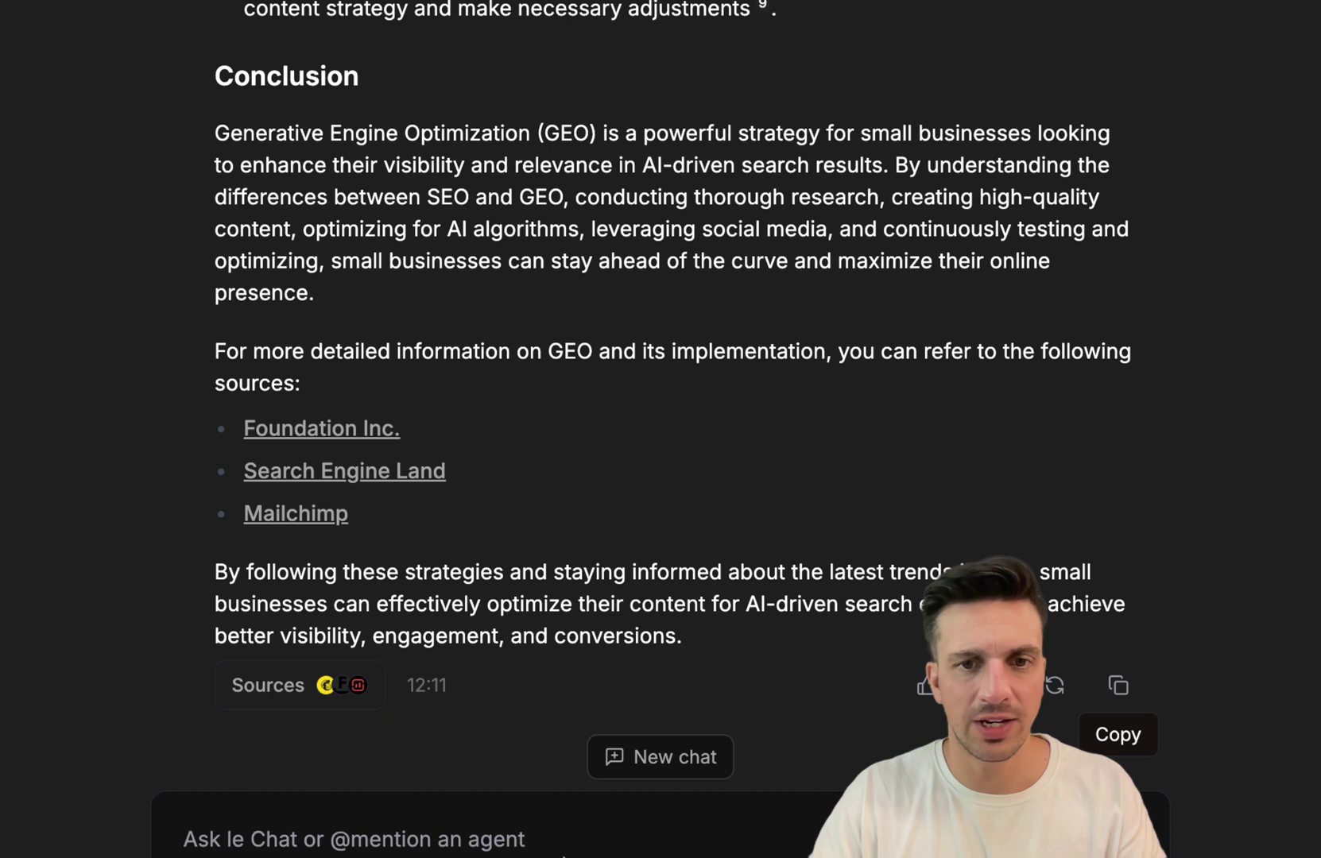
{"action": "left_click", "coordinate": [563, 831]}
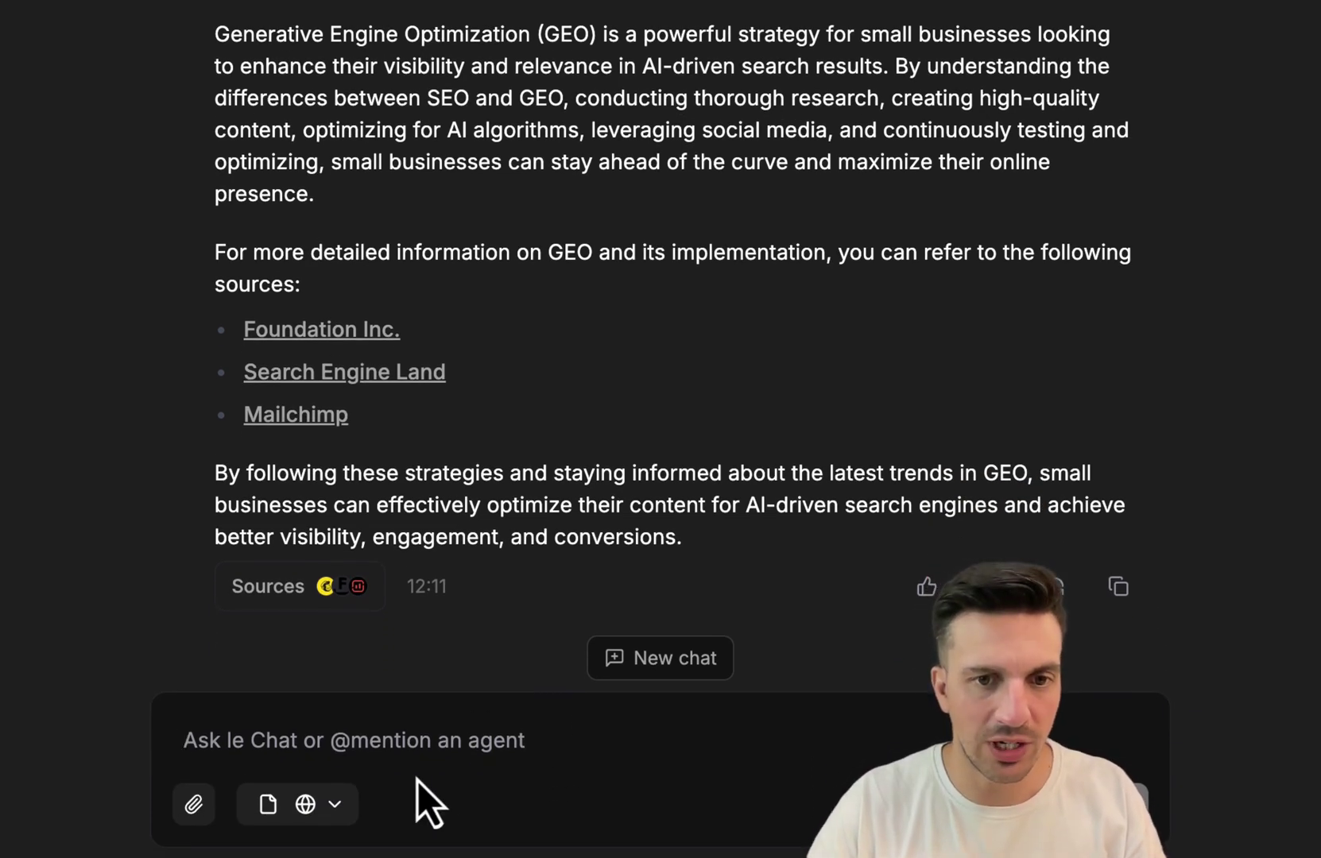
Step: With Image generation enabled, request a realistic 16:9 feature image for the GEO blog post
{"action": "left_click", "coordinate": [336, 803]}
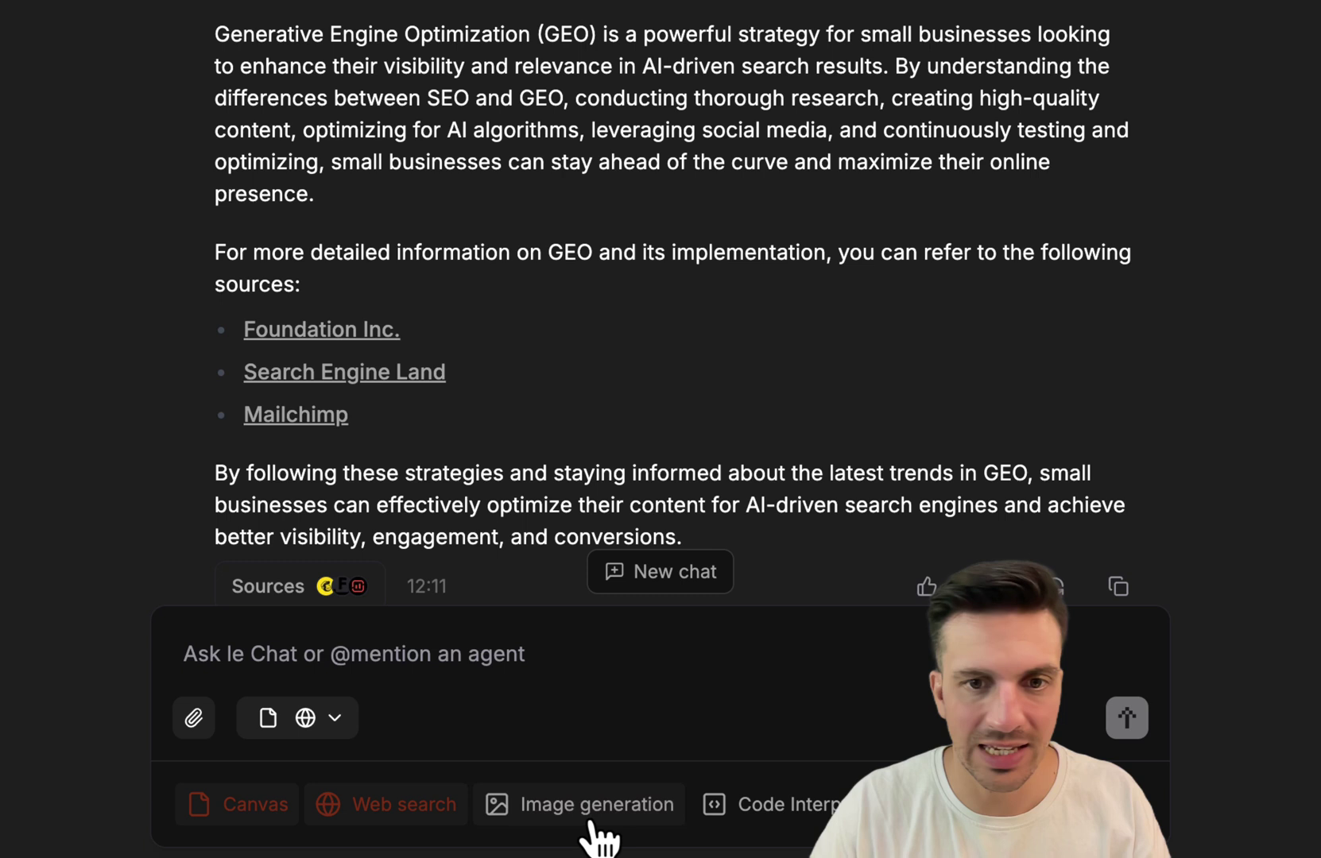
{"action": "left_click", "coordinate": [628, 823]}
{"action": "type", "text": "now generate a realsitic imge i can use for the feature image of the blgo post in ratio 16:9"}
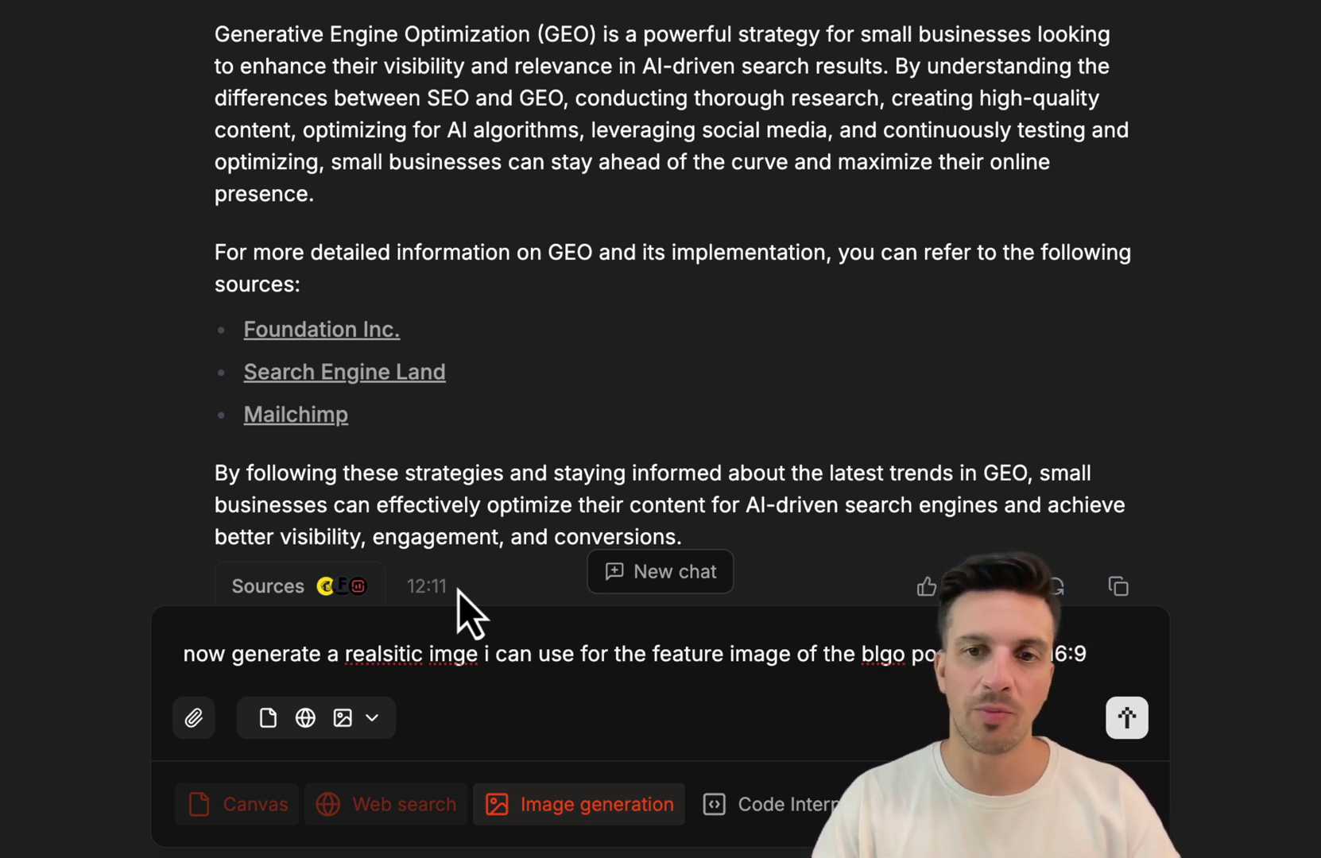
{"action": "key", "text": "Return"}
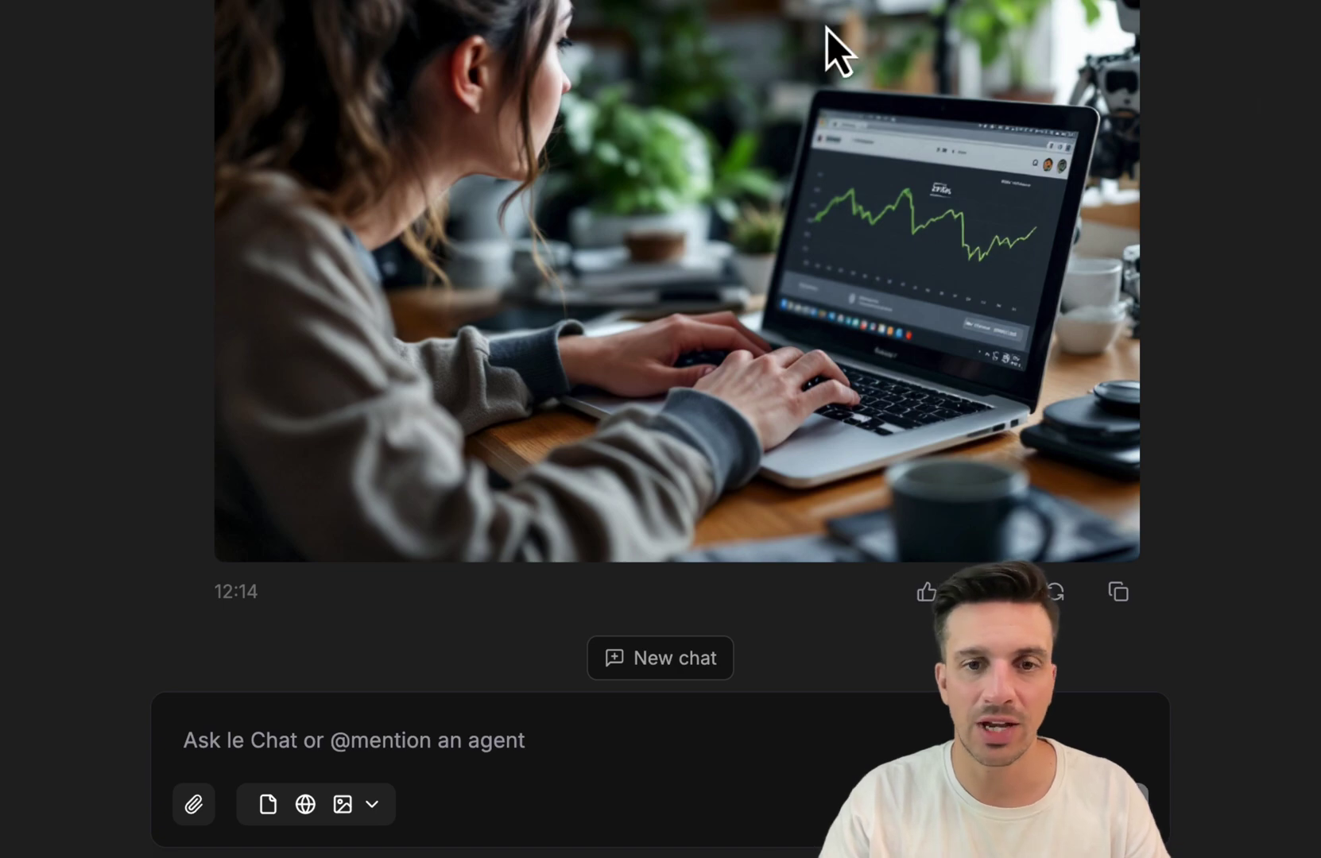
{"action": "scroll", "coordinate": [987, 257], "scroll_direction": "up", "scroll_amount": 10}
{"action": "scroll", "coordinate": [966, 242], "scroll_direction": "up", "scroll_amount": 3}
{"action": "scroll", "coordinate": [959, 261], "scroll_direction": "down", "scroll_amount": 10}
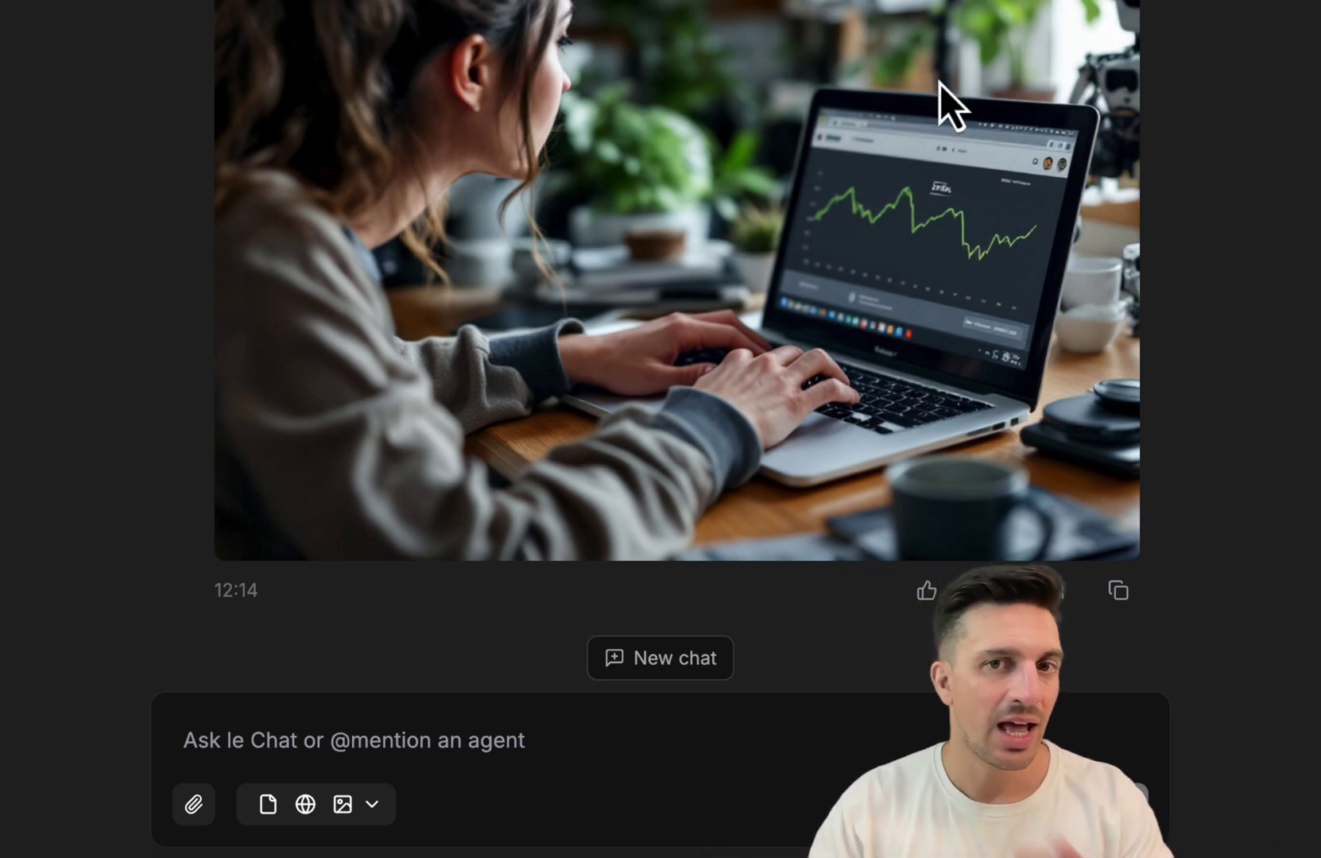
Step: With Code Interpreter enabled, request an interactive GEO vs SEO HTML element shown in canvas
{"action": "scroll", "coordinate": [655, 382], "scroll_direction": "up", "scroll_amount": 10}
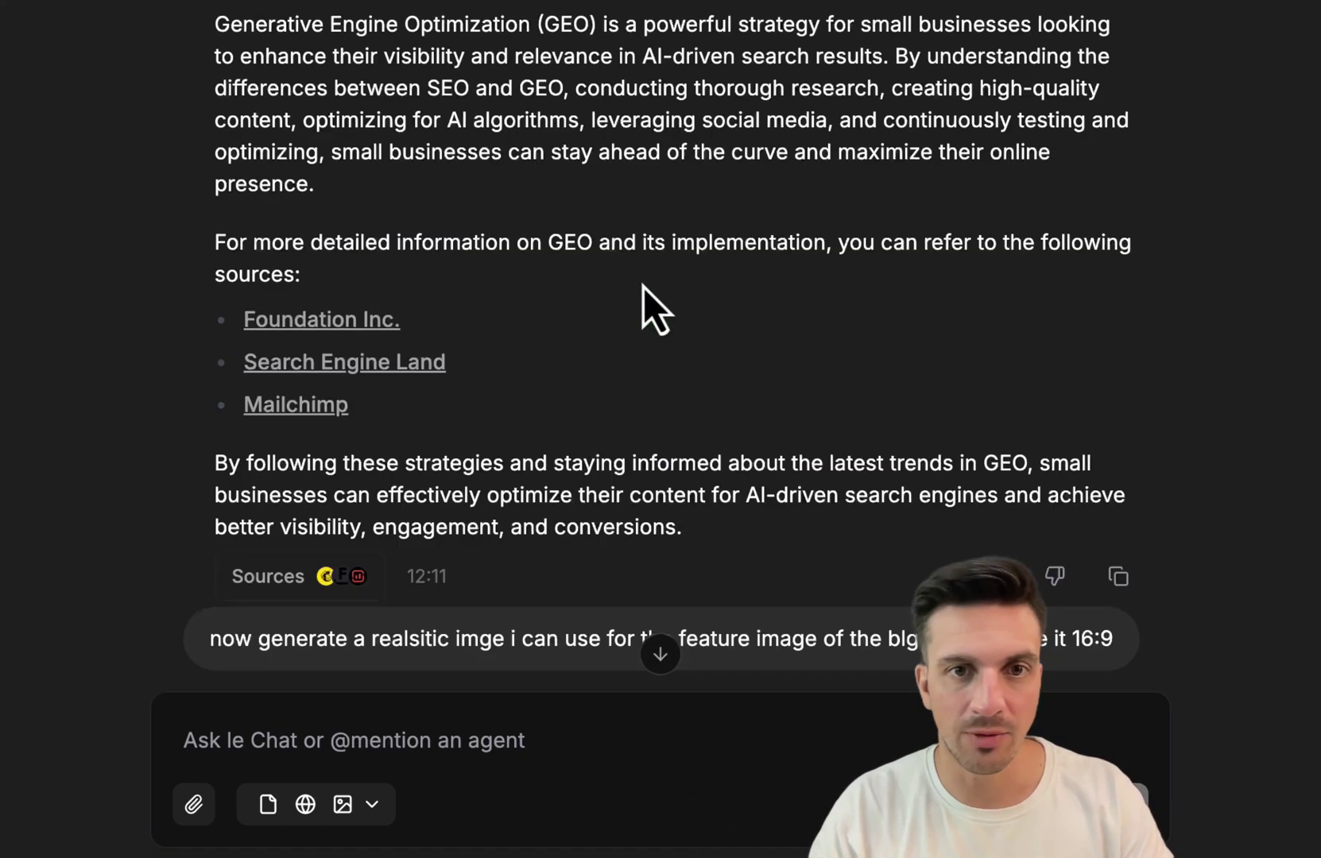
{"action": "scroll", "coordinate": [643, 290], "scroll_direction": "up", "scroll_amount": 4}
{"action": "scroll", "coordinate": [652, 298], "scroll_direction": "down", "scroll_amount": 12}
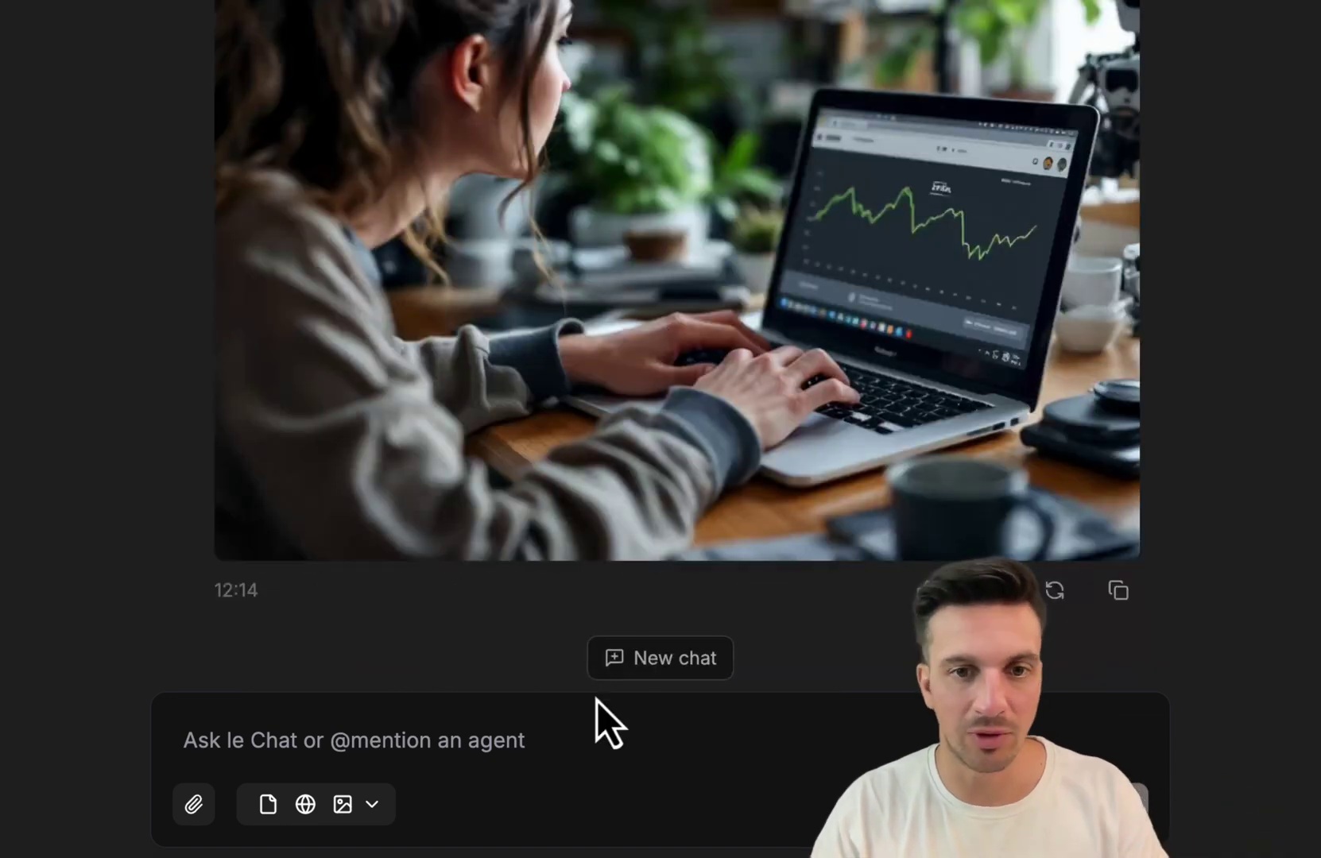
{"action": "left_click", "coordinate": [399, 740]}
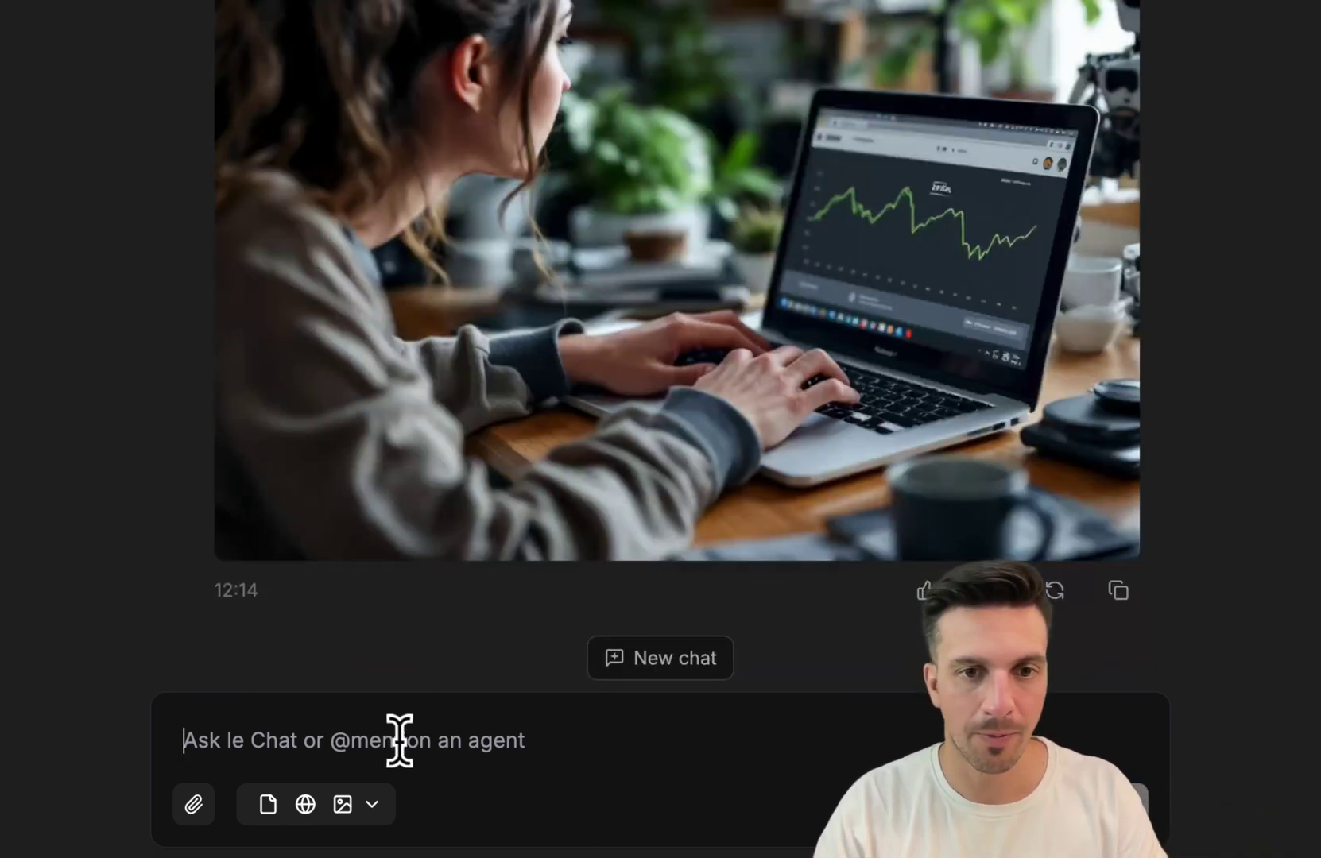
{"action": "left_click", "coordinate": [371, 805]}
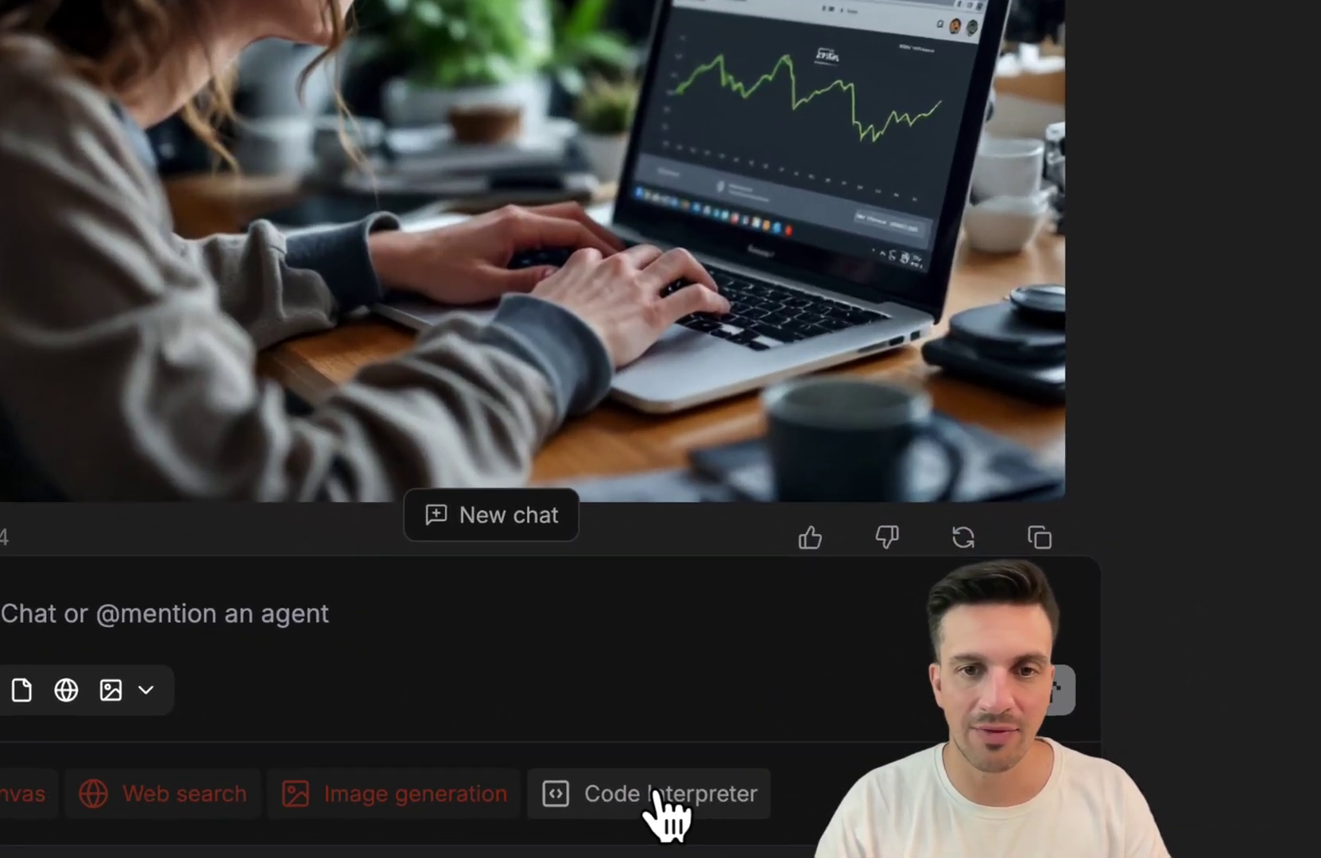
{"action": "left_click", "coordinate": [791, 805]}
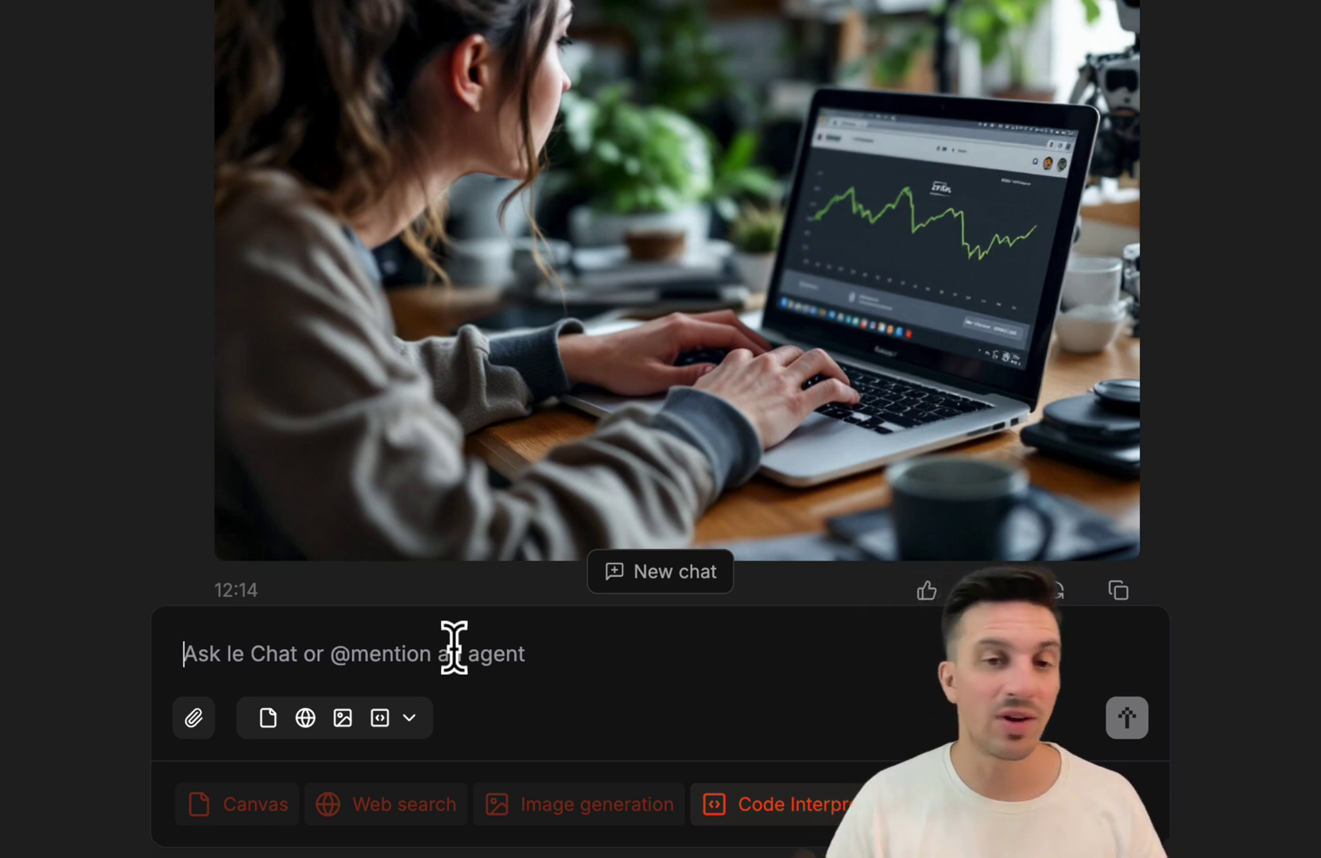
{"action": "type", "text": "now craete an interactive HTML elemt i can place through otu the blog post that will help illustrtre the differences between GEO and SEO. I want to see it in canvas"}
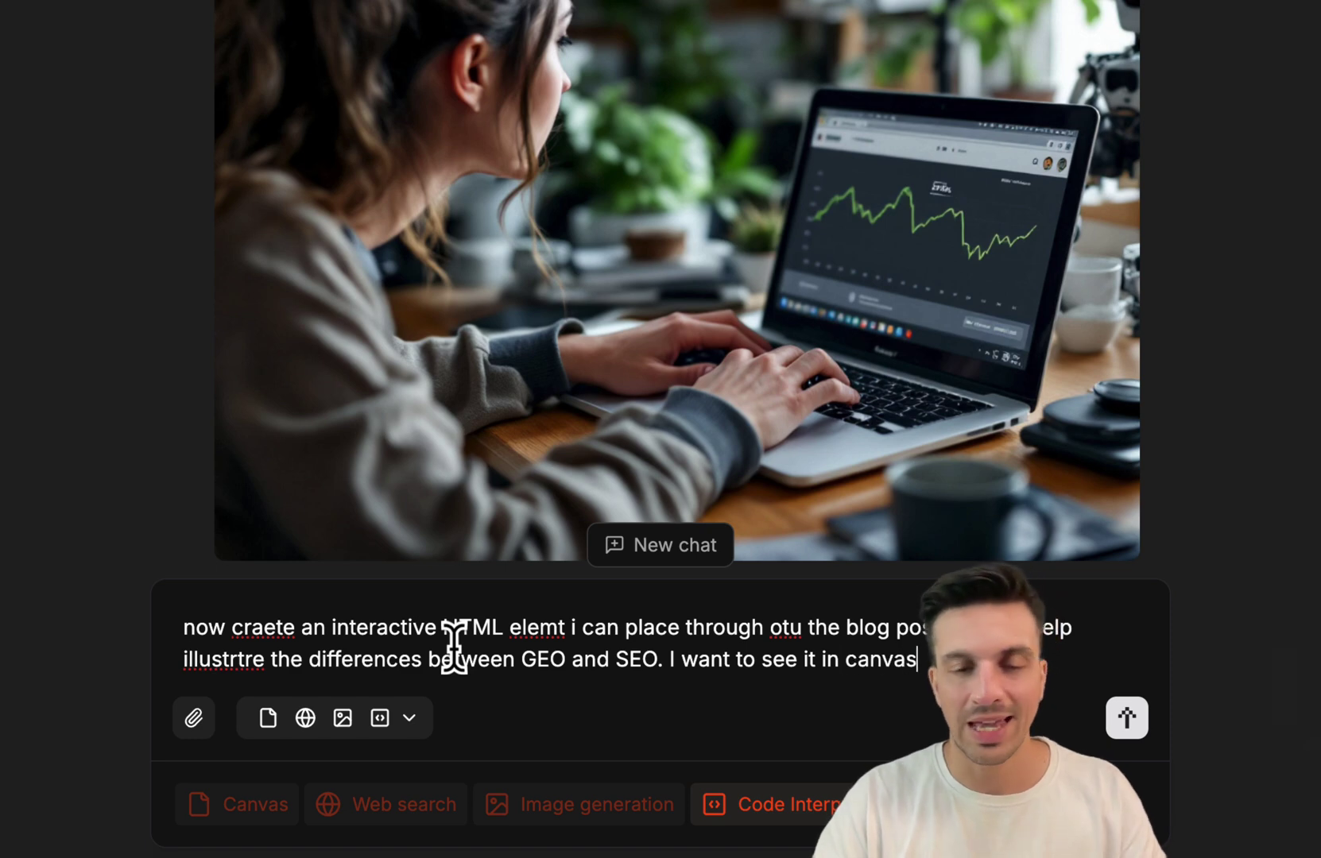
{"action": "key", "text": "Return"}
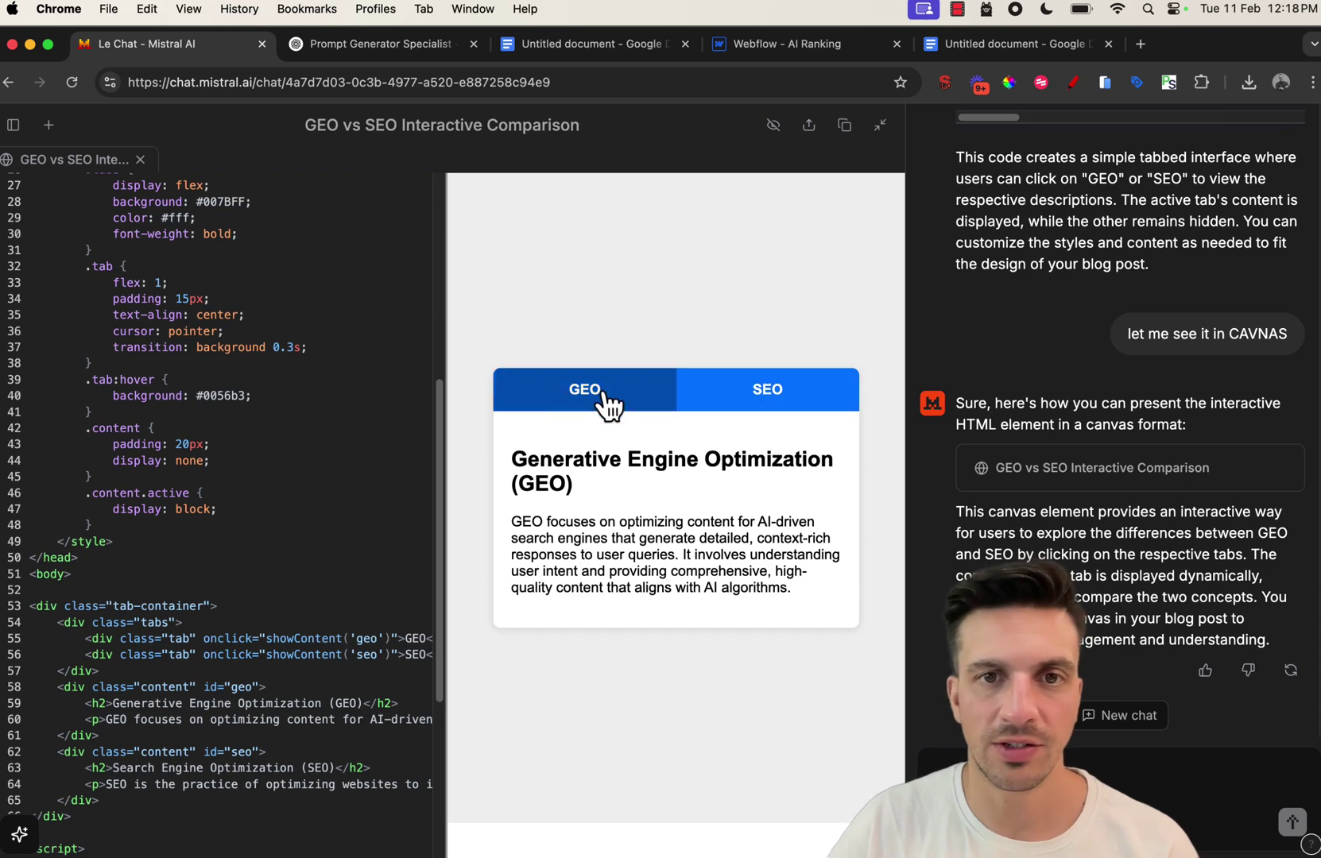
{"action": "left_click", "coordinate": [740, 405]}
{"action": "left_click", "coordinate": [585, 393]}
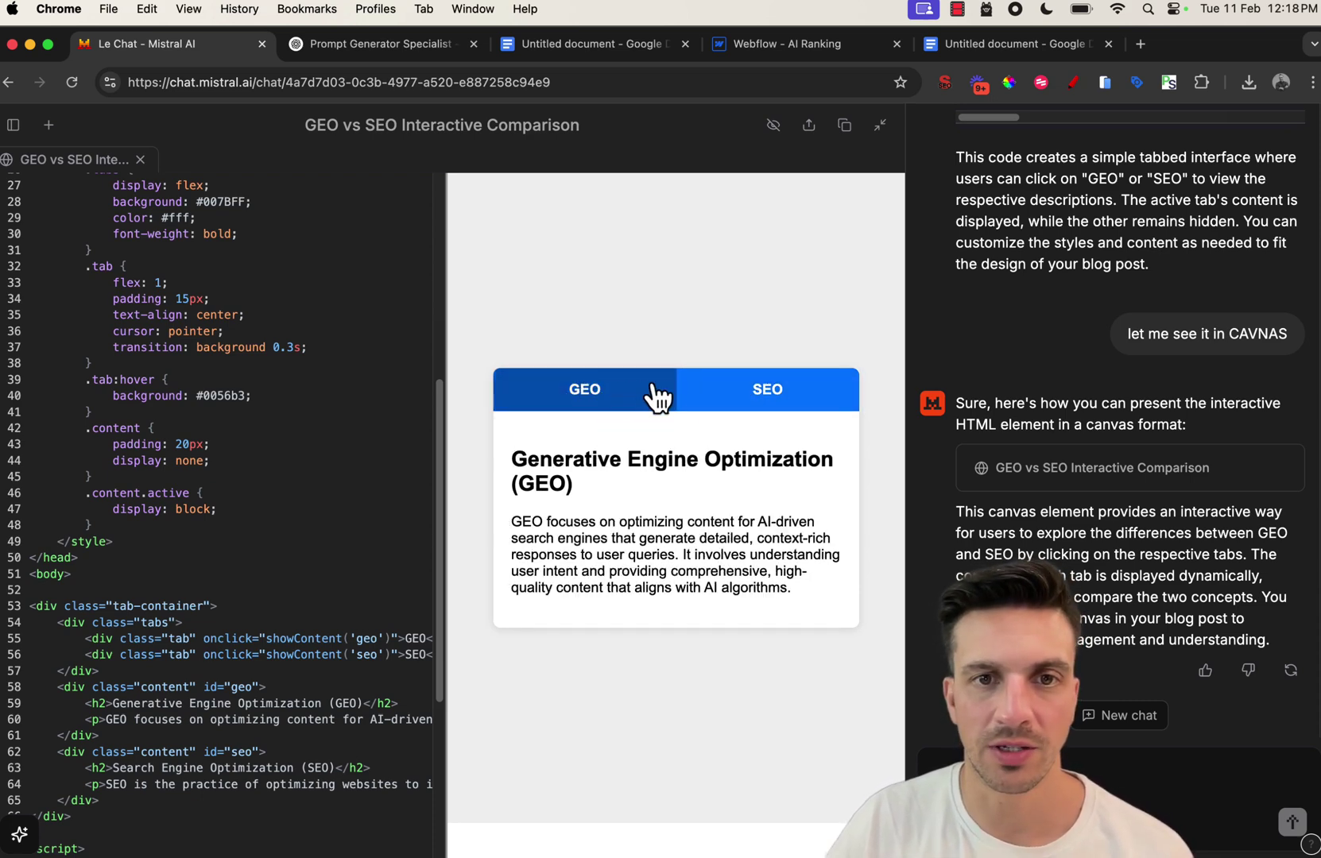
{"action": "left_click", "coordinate": [752, 405]}
{"action": "left_click", "coordinate": [584, 388]}
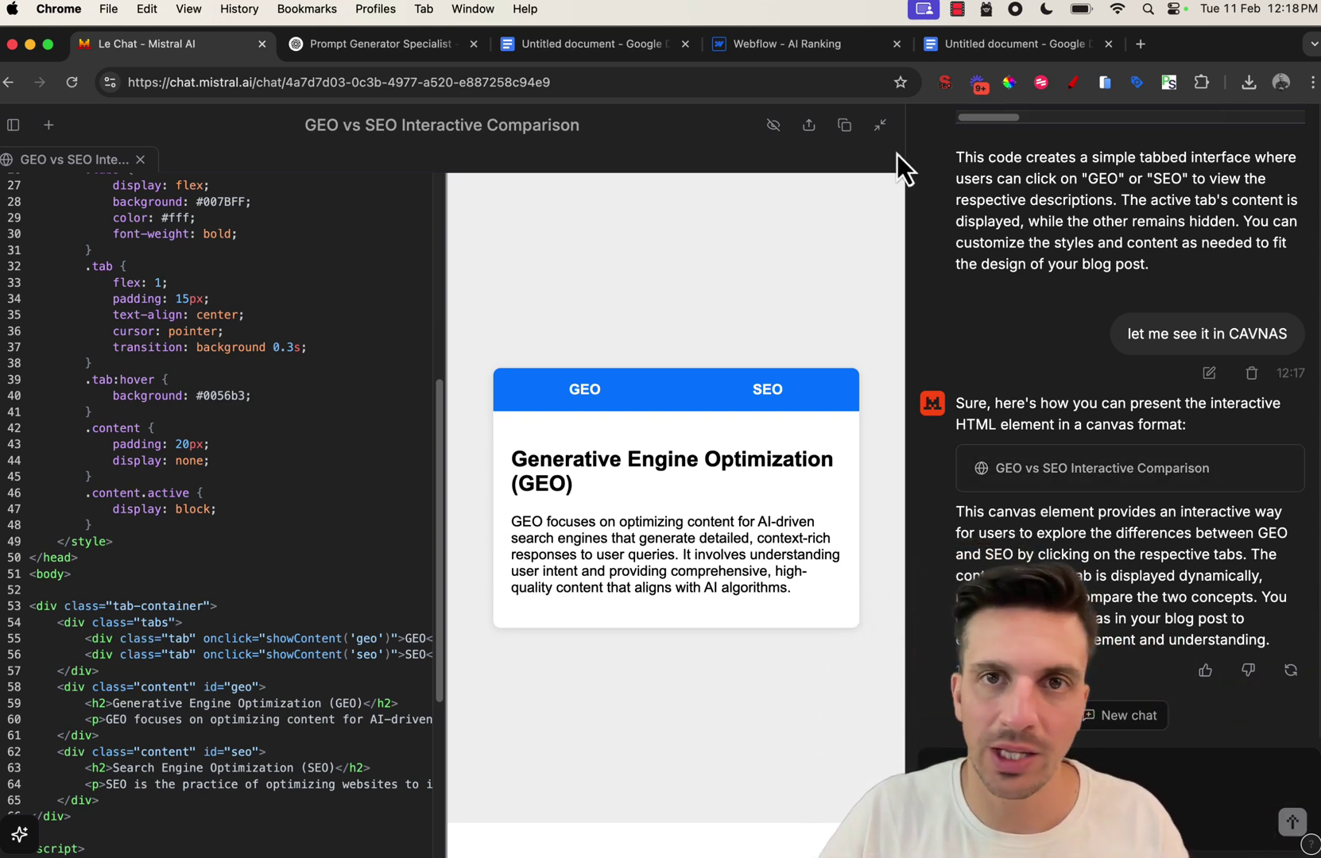
Step: Switch to the Google Docs copy of the GEO blog draft and skim through it
{"action": "left_click", "coordinate": [529, 57]}
{"action": "left_click", "coordinate": [974, 47]}
{"action": "scroll", "coordinate": [847, 413], "scroll_direction": "down", "scroll_amount": 5}
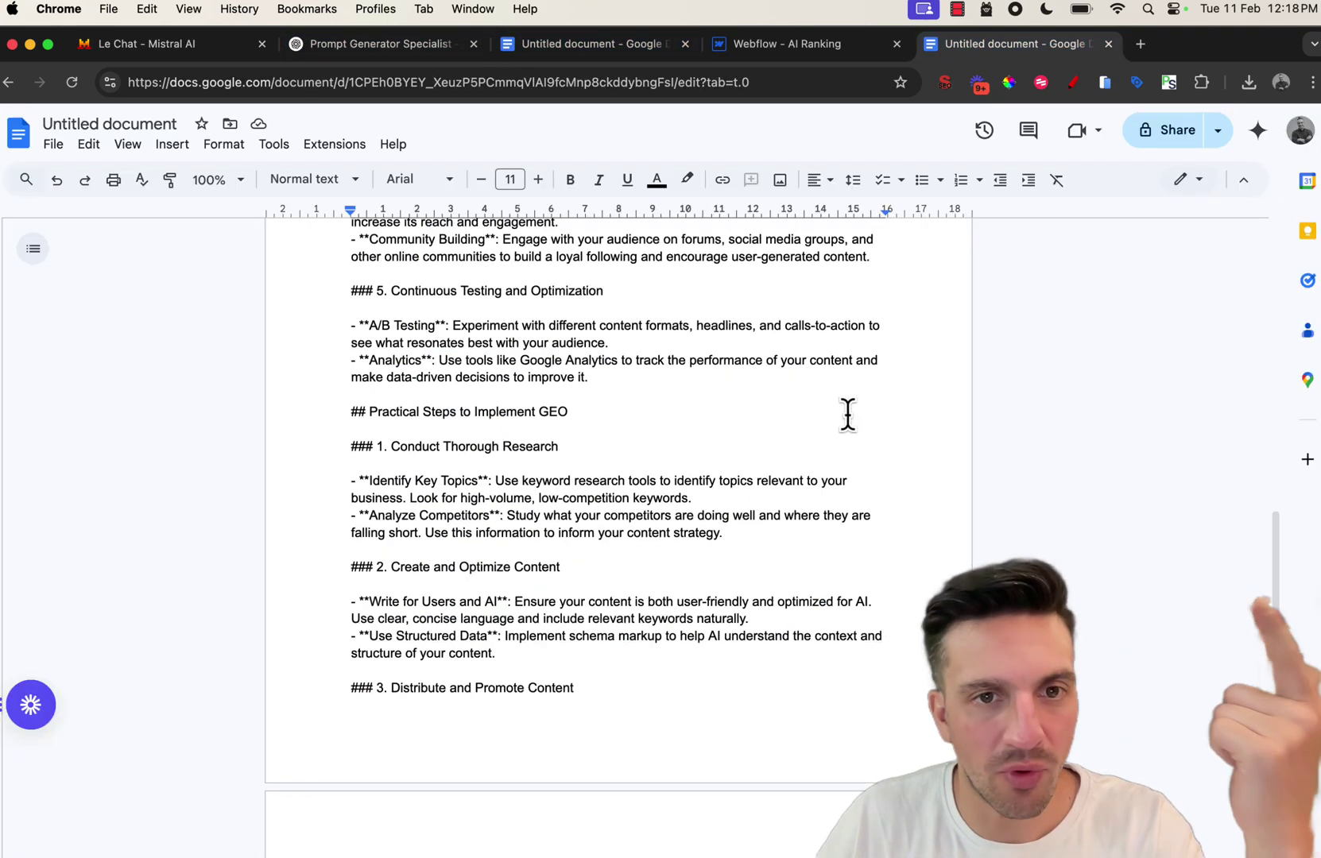
{"action": "scroll", "coordinate": [847, 413], "scroll_direction": "down", "scroll_amount": 15}
{"action": "scroll", "coordinate": [868, 461], "scroll_direction": "up", "scroll_amount": 10}
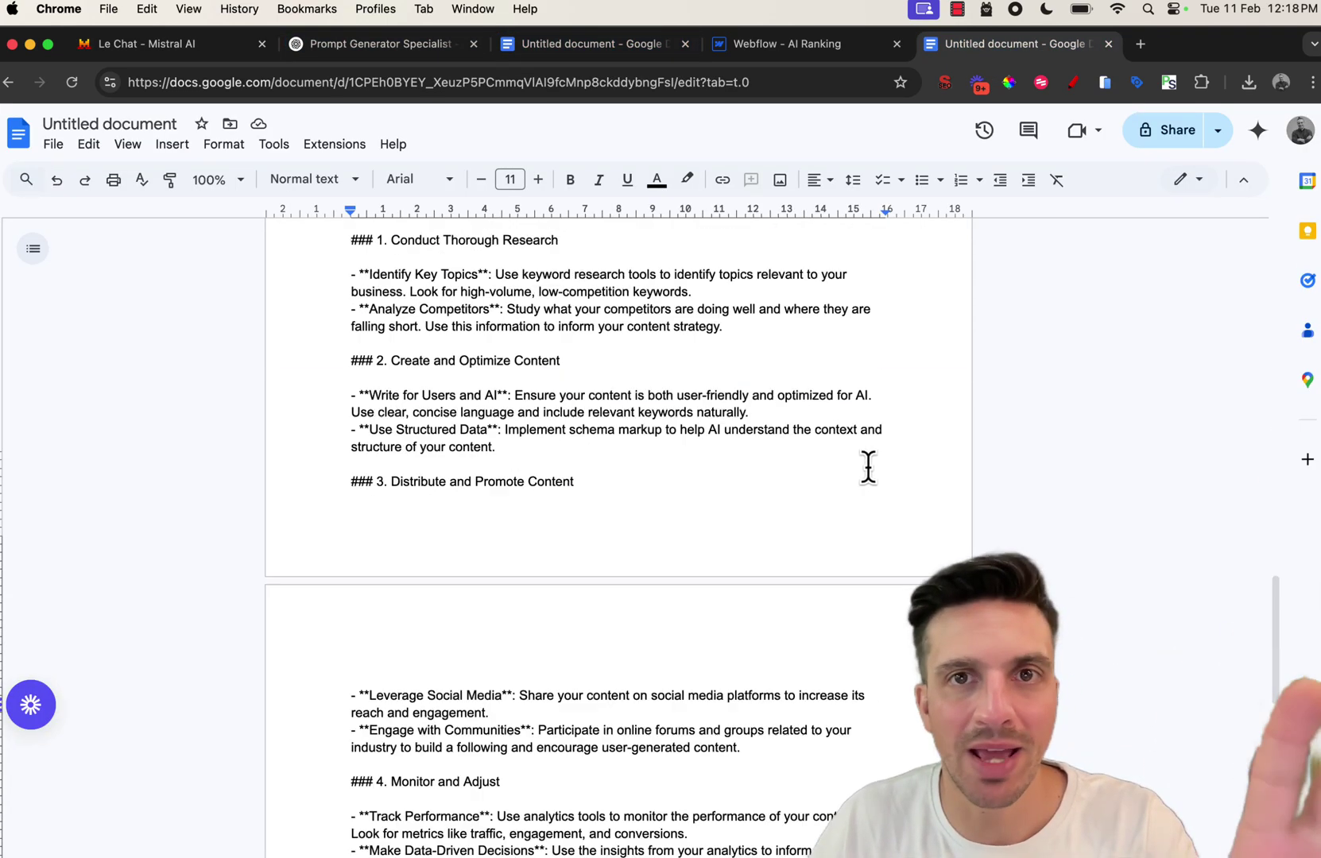
{"action": "scroll", "coordinate": [868, 468], "scroll_direction": "up", "scroll_amount": 15}
{"action": "scroll", "coordinate": [894, 442], "scroll_direction": "down", "scroll_amount": 10}
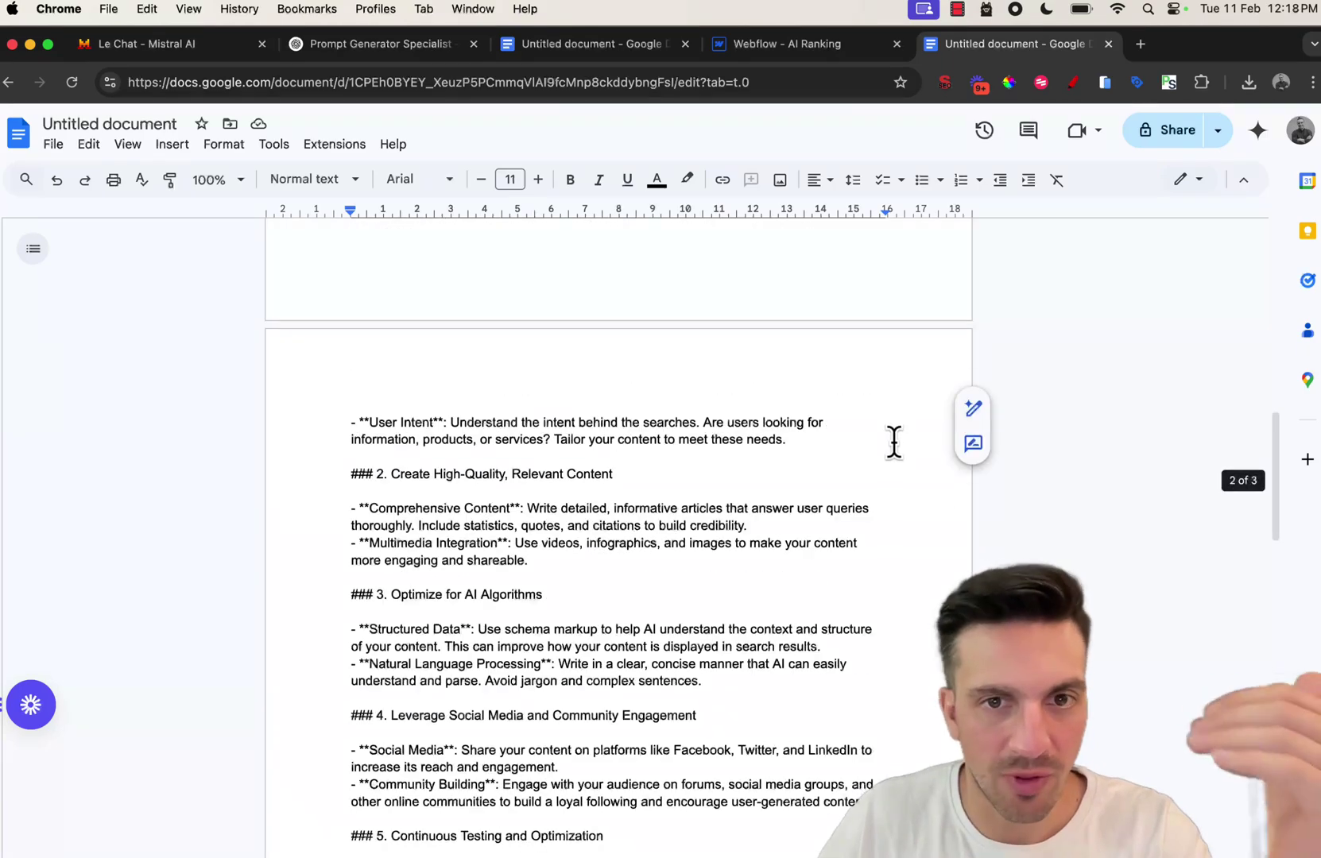
{"action": "scroll", "coordinate": [894, 441], "scroll_direction": "down", "scroll_amount": 15}
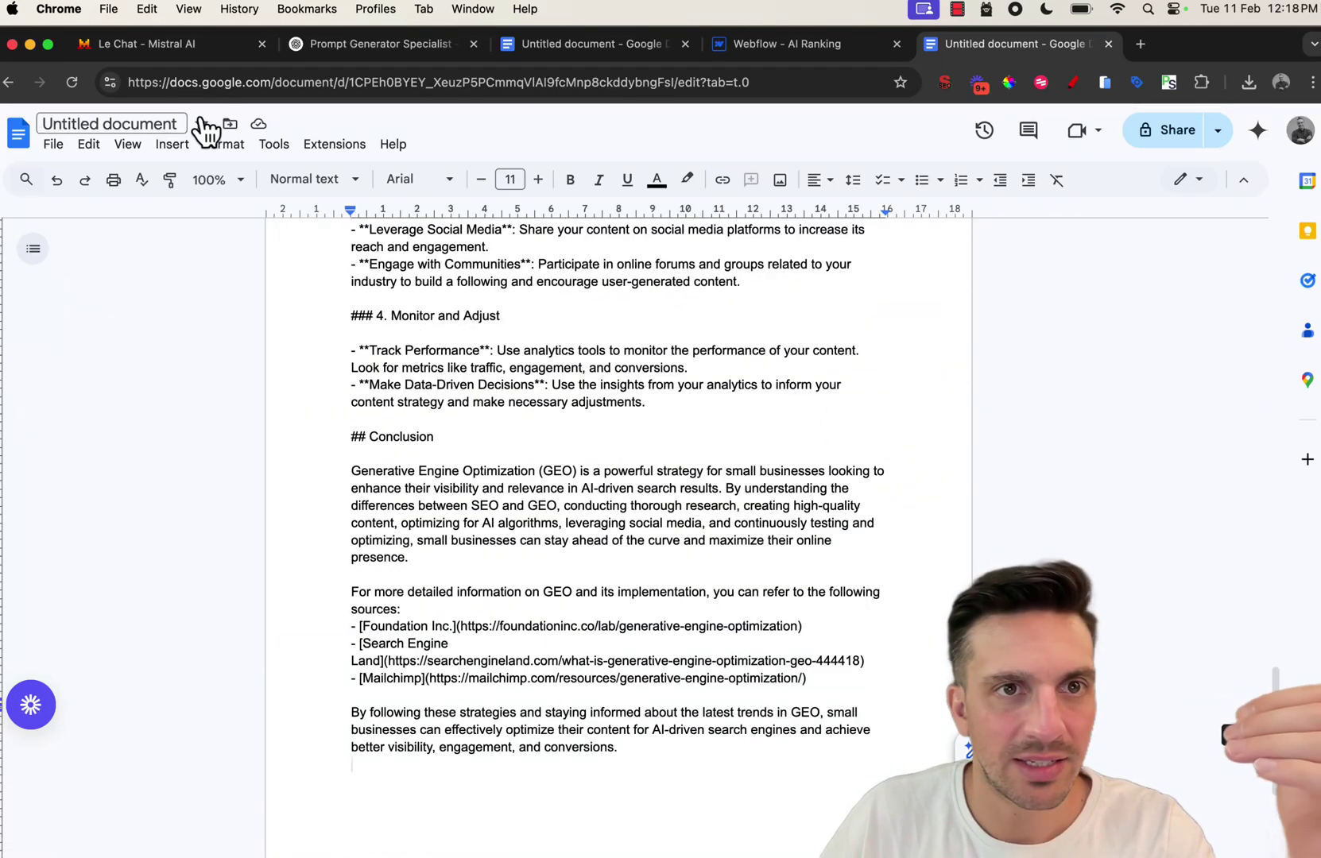
Step: Check the draft's word count via Tools > Word count: 870 words over 3 pages
{"action": "left_click", "coordinate": [242, 148]}
{"action": "mouse_move", "coordinate": [278, 151]}
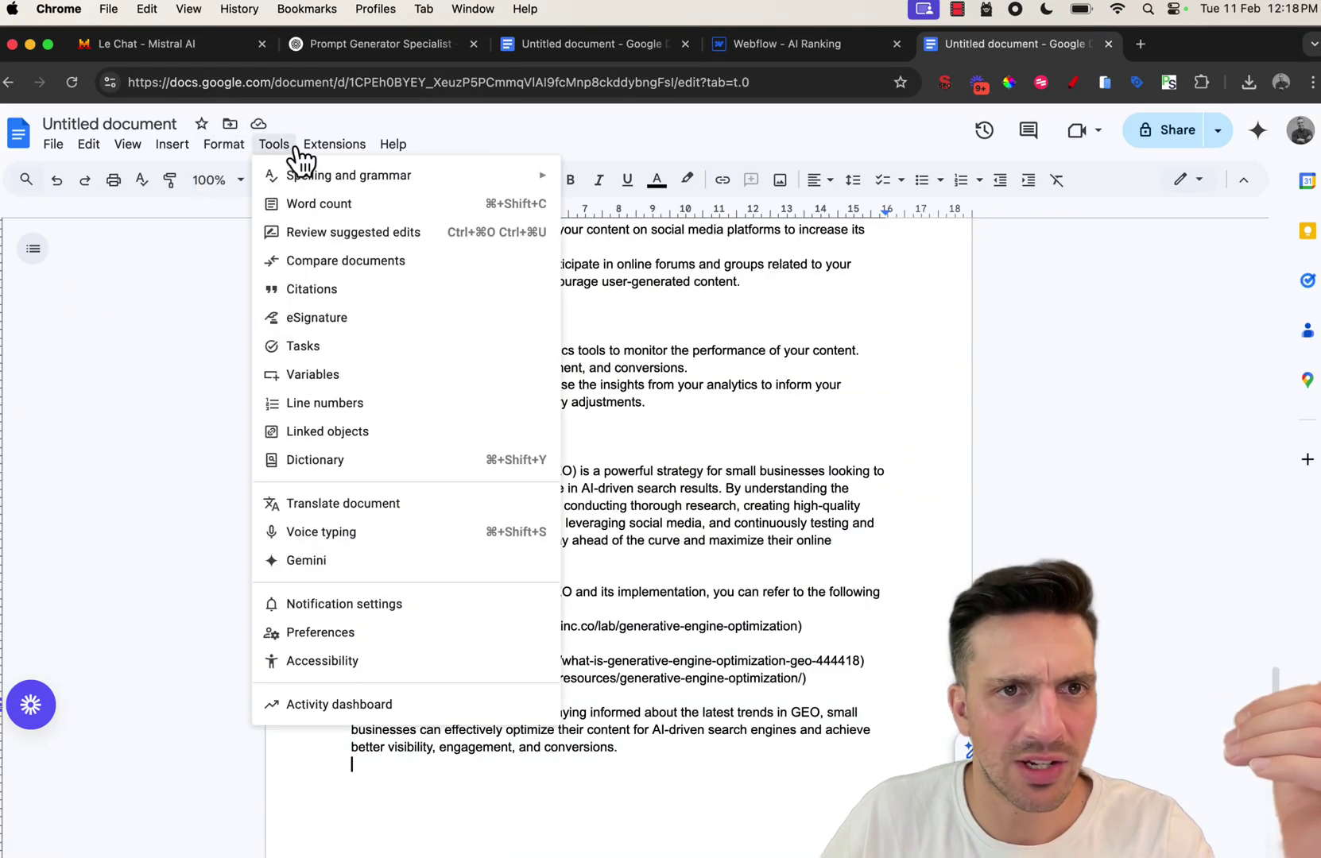
{"action": "left_click", "coordinate": [313, 200]}
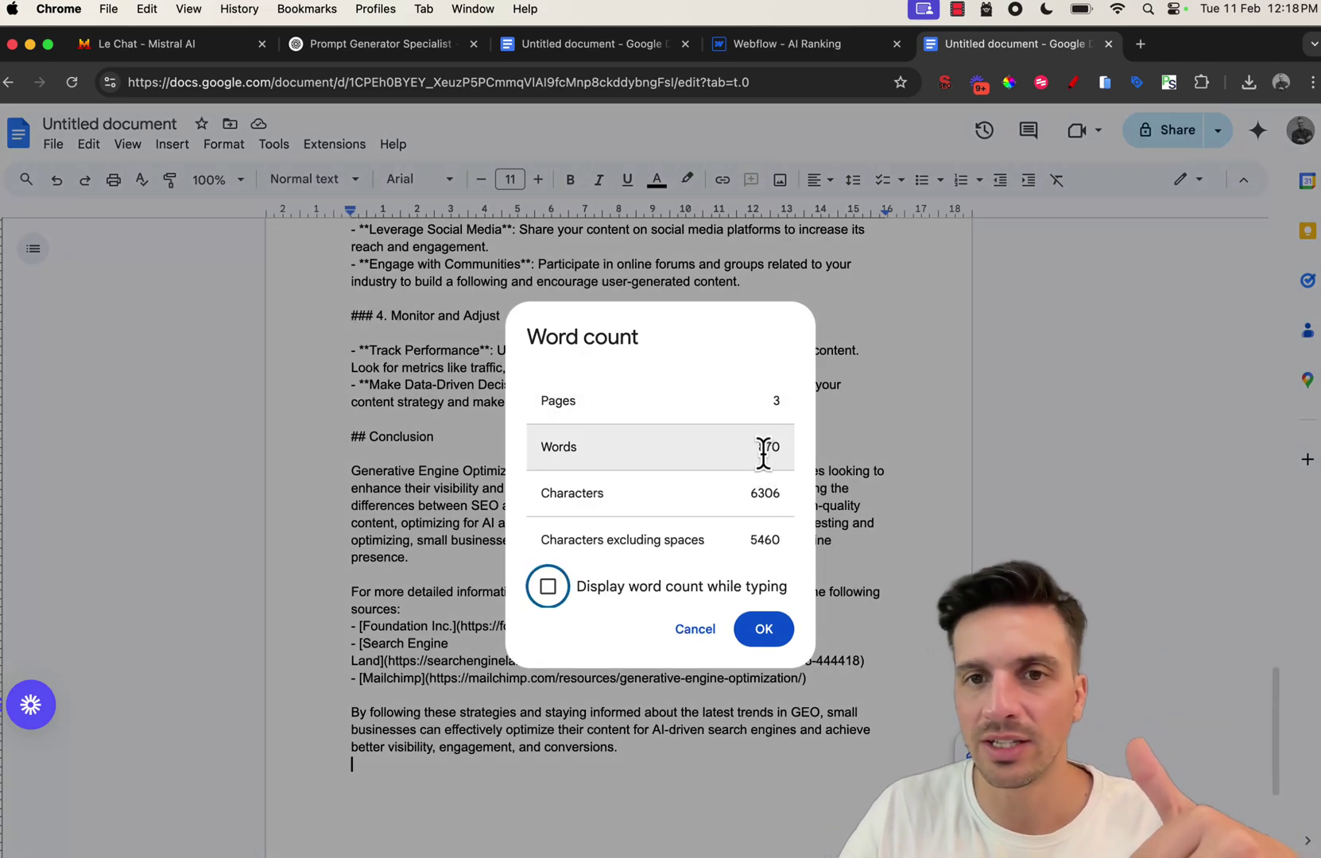
{"action": "left_click", "coordinate": [899, 433]}
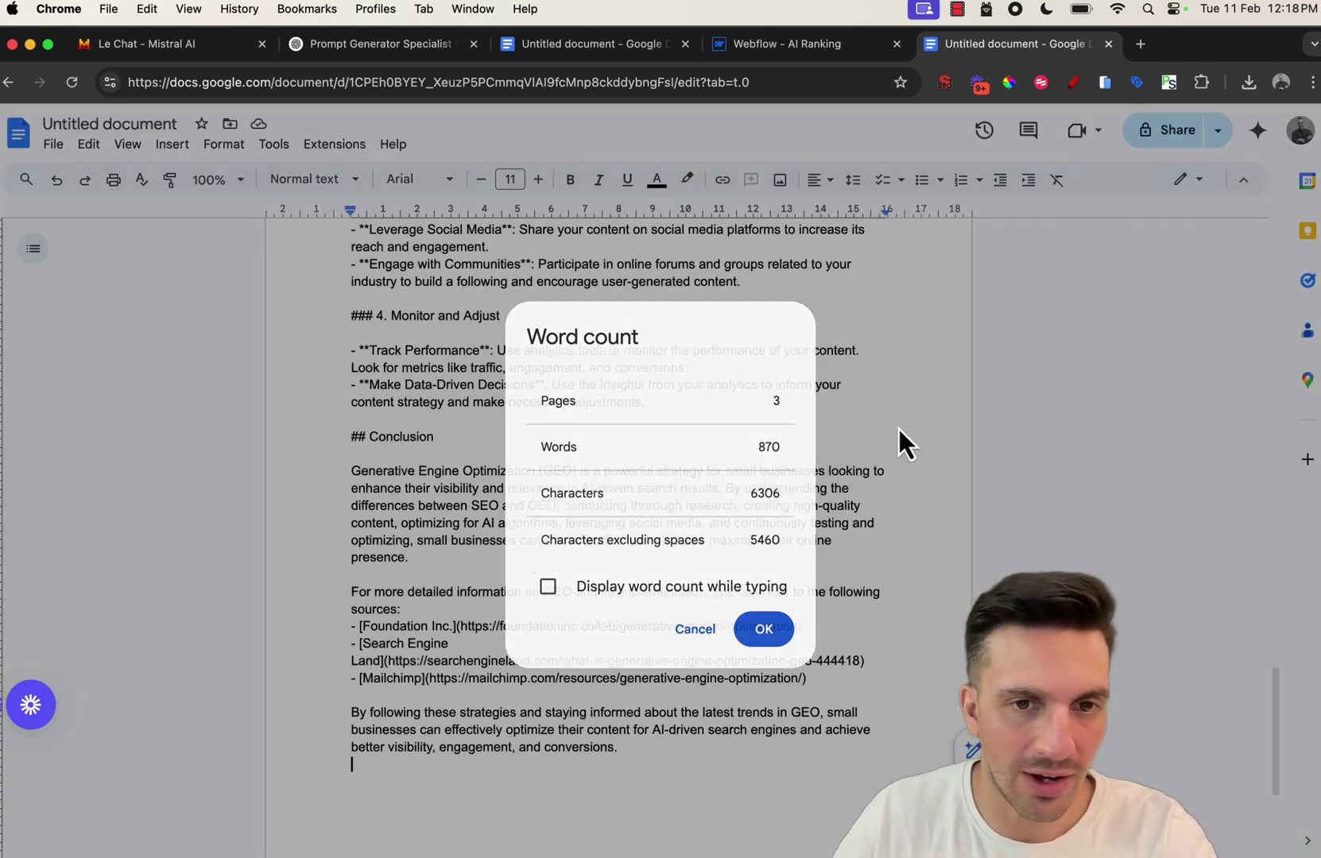
{"action": "scroll", "coordinate": [896, 429], "scroll_direction": "up", "scroll_amount": 10}
{"action": "scroll", "coordinate": [897, 429], "scroll_direction": "up", "scroll_amount": 10}
{"action": "scroll", "coordinate": [852, 462], "scroll_direction": "up", "scroll_amount": 4}
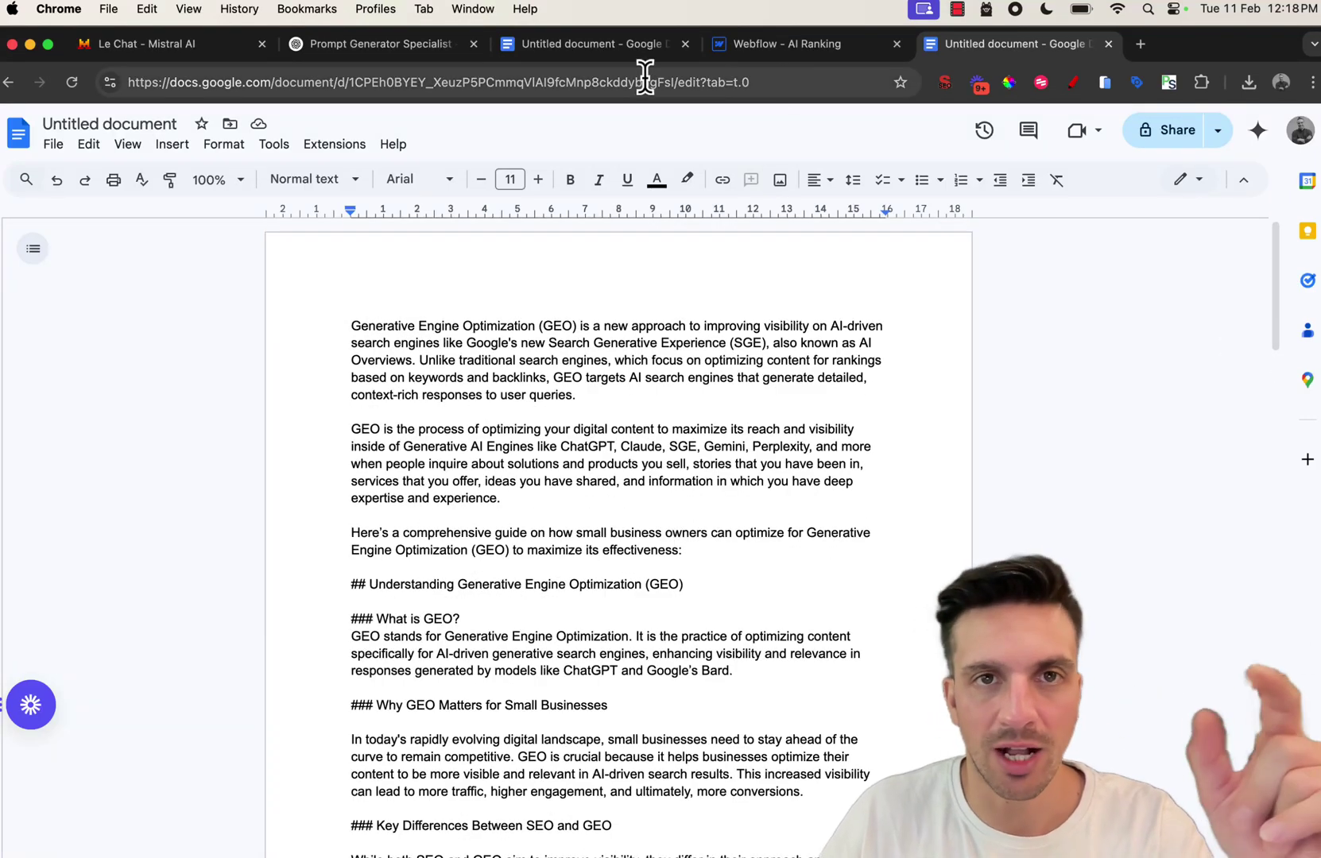
Step: Go back to the Le Chat tab and review the chat beside the GEO vs SEO canvas
{"action": "left_click", "coordinate": [216, 49]}
{"action": "scroll", "coordinate": [1144, 262], "scroll_direction": "up", "scroll_amount": 20}
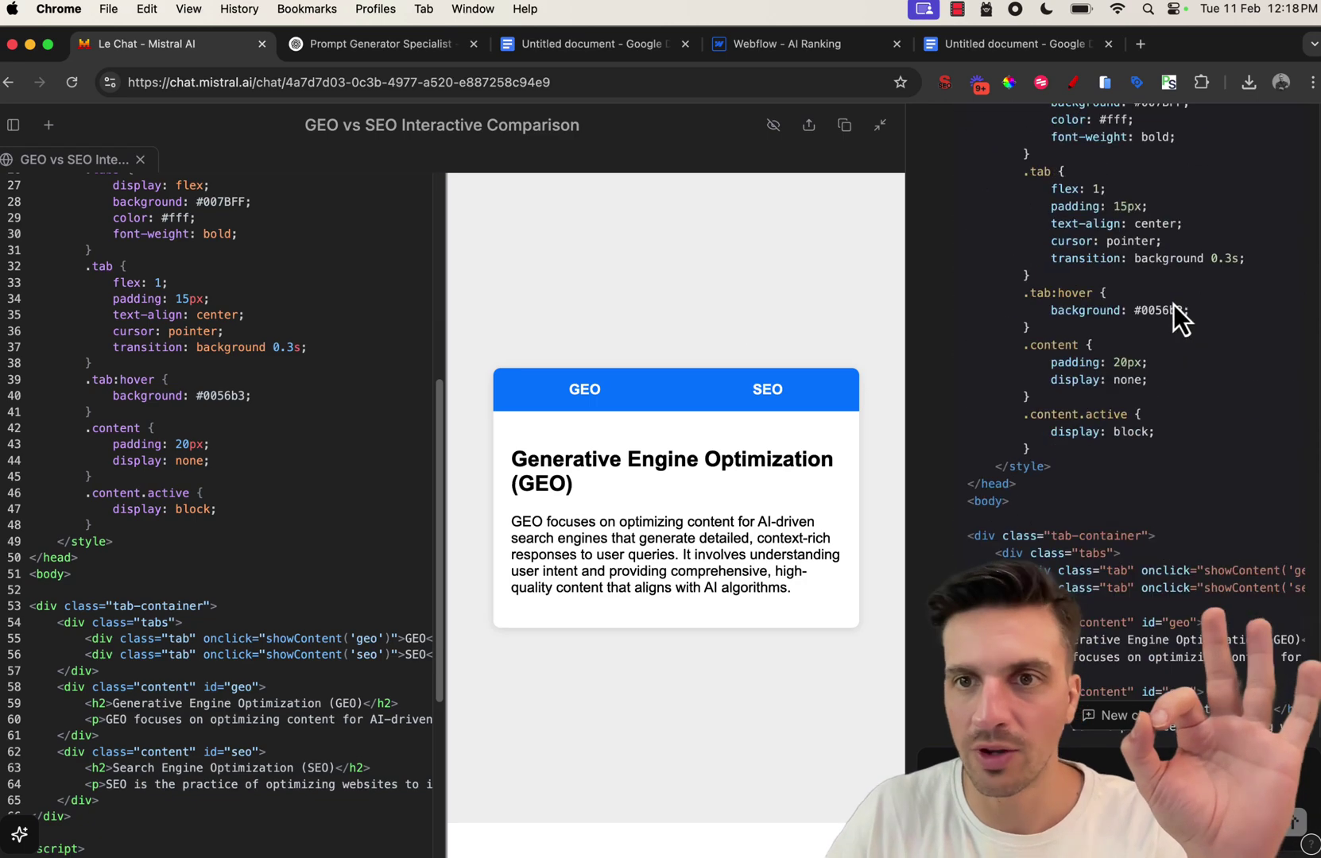
{"action": "scroll", "coordinate": [1176, 302], "scroll_direction": "down", "scroll_amount": 10}
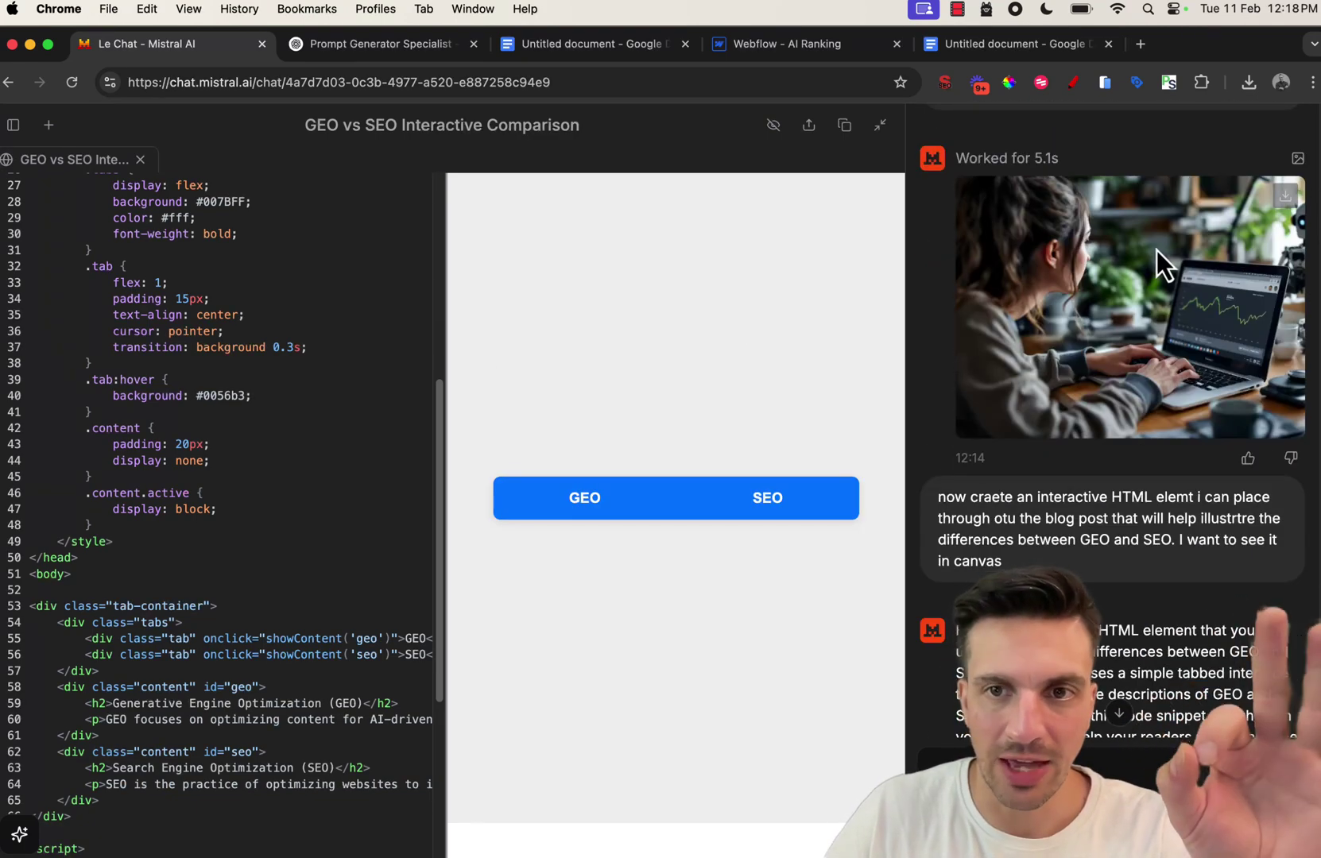
{"action": "scroll", "coordinate": [1157, 254], "scroll_direction": "up", "scroll_amount": 10}
{"action": "scroll", "coordinate": [1154, 258], "scroll_direction": "down", "scroll_amount": 15}
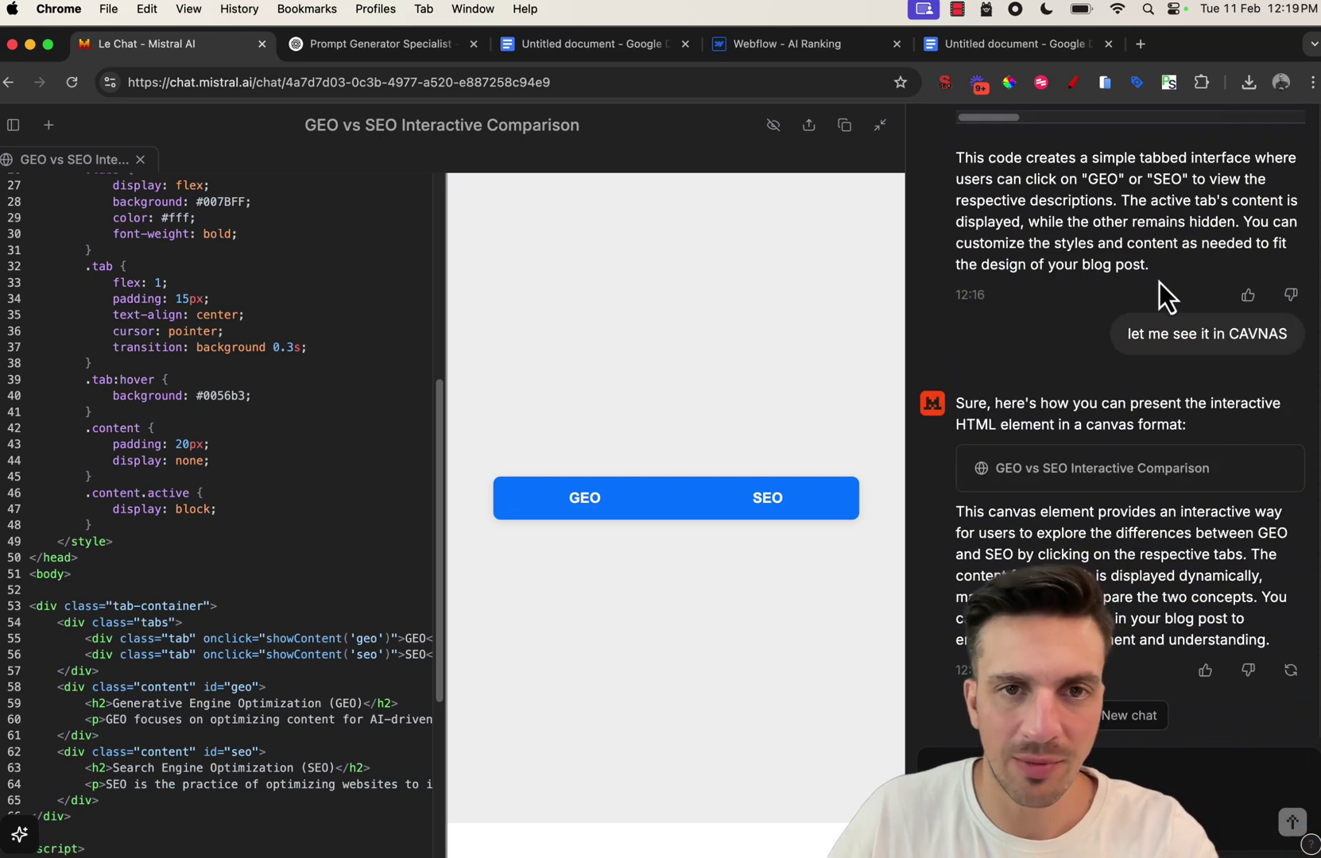